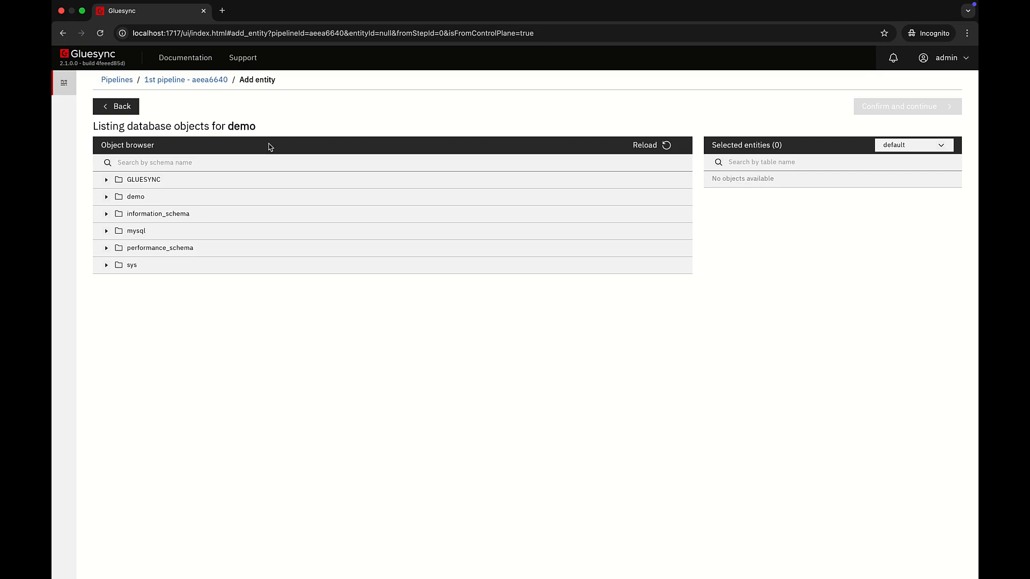
Select the ADDRESSES table of the demo schema and map it to the ADDRESSES table in target_schema.
click(106, 198)
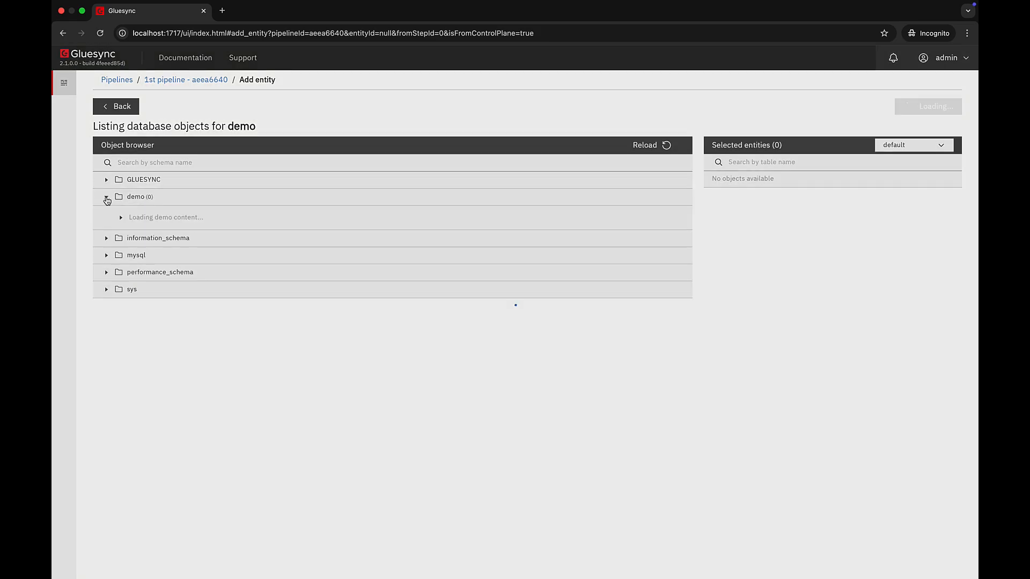
click(135, 233)
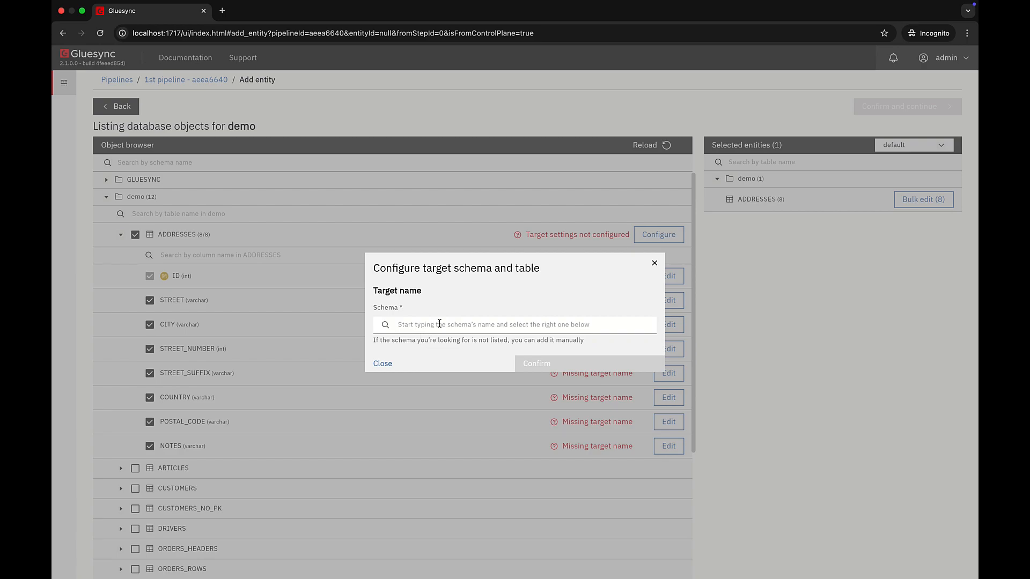
click(439, 324)
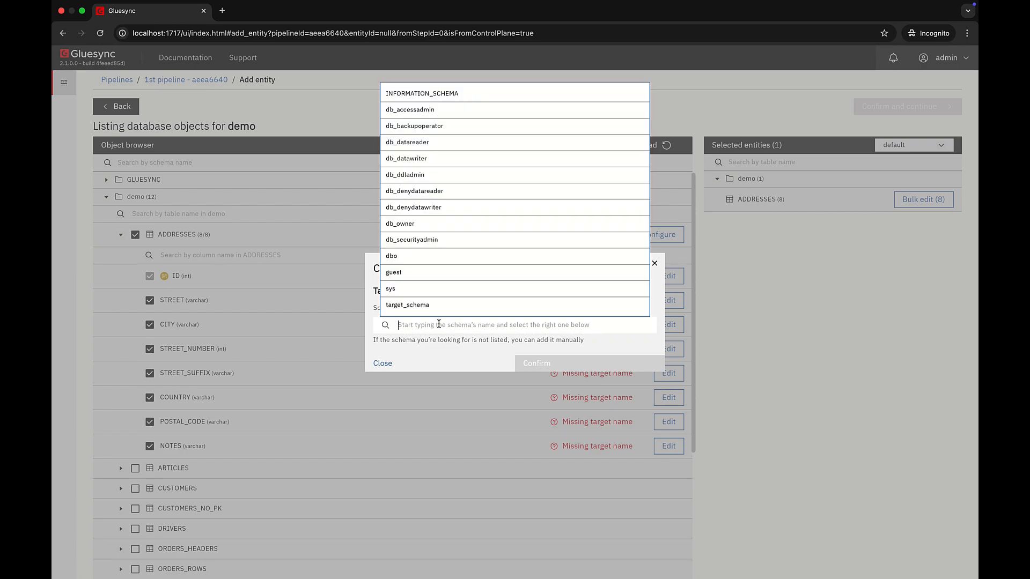
click(437, 305)
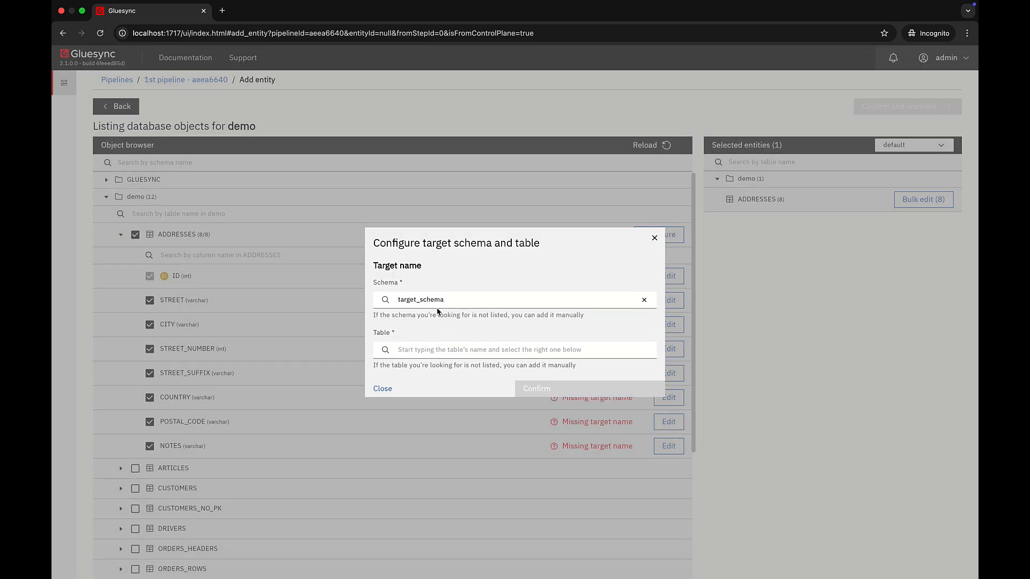
click(430, 351)
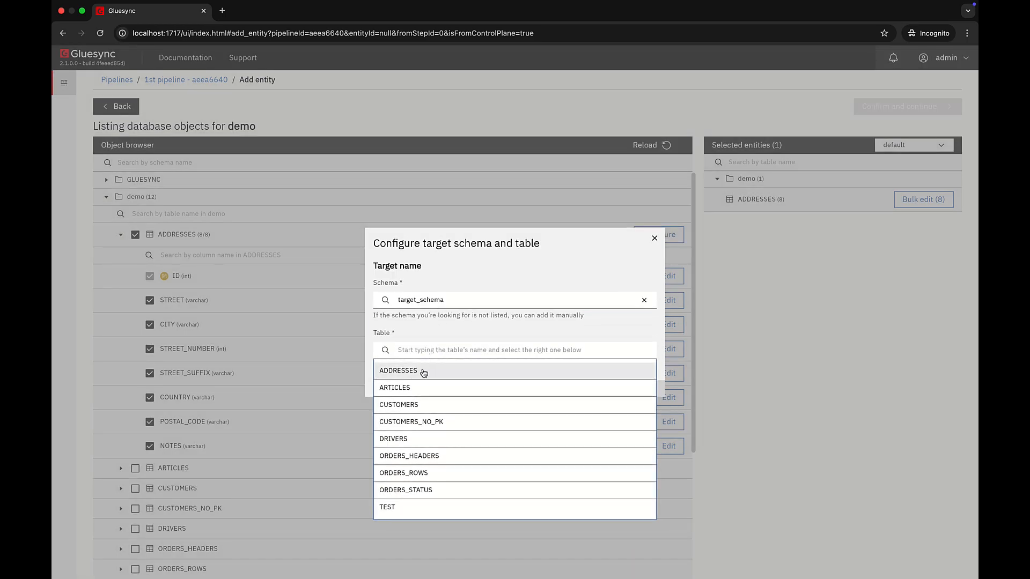
click(421, 372)
click(531, 389)
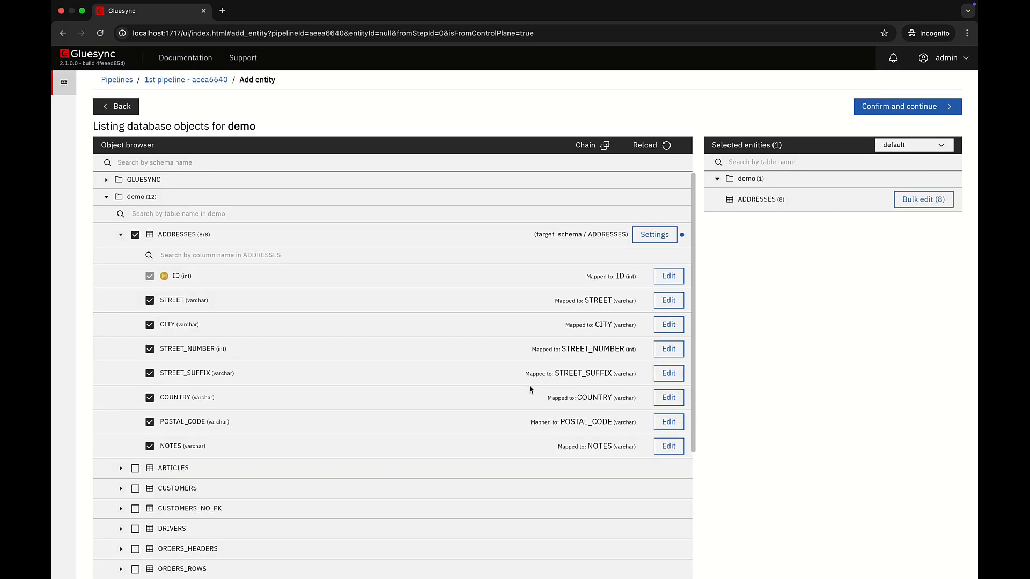
Add the demo schema's ARTICLES table as an entity and map it to ARTICLES in target_schema.
click(120, 234)
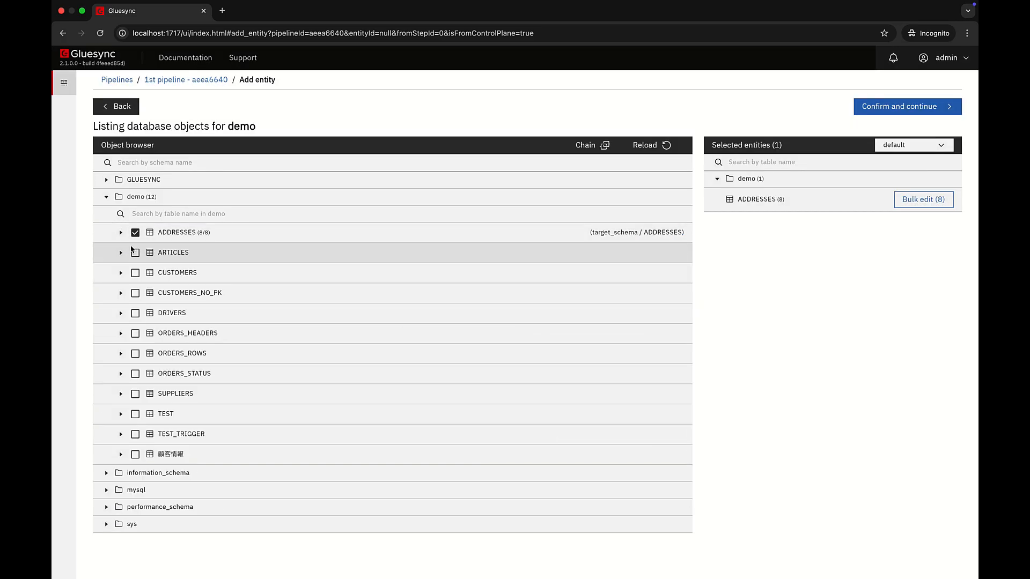
click(135, 252)
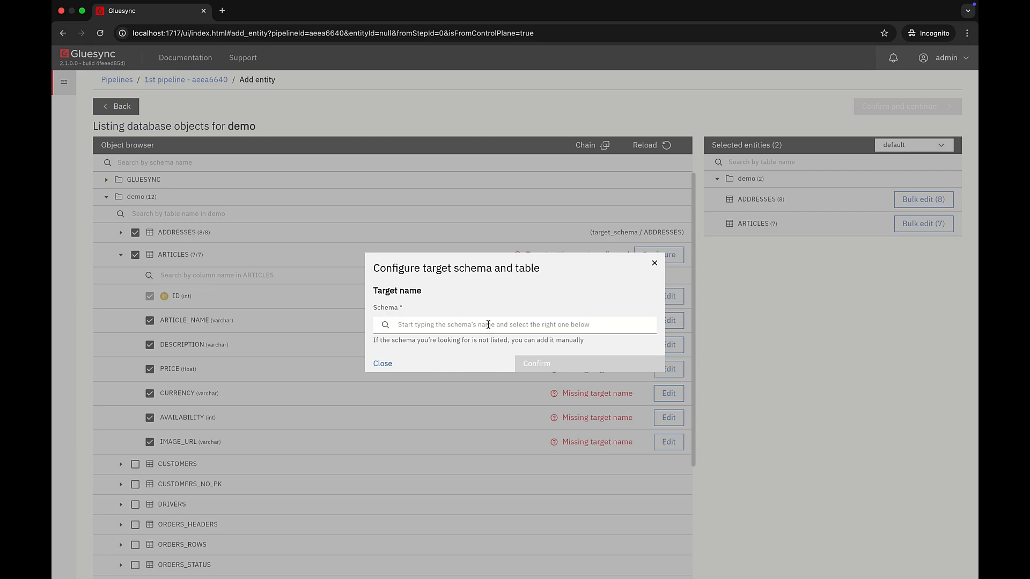
click(489, 324)
click(440, 302)
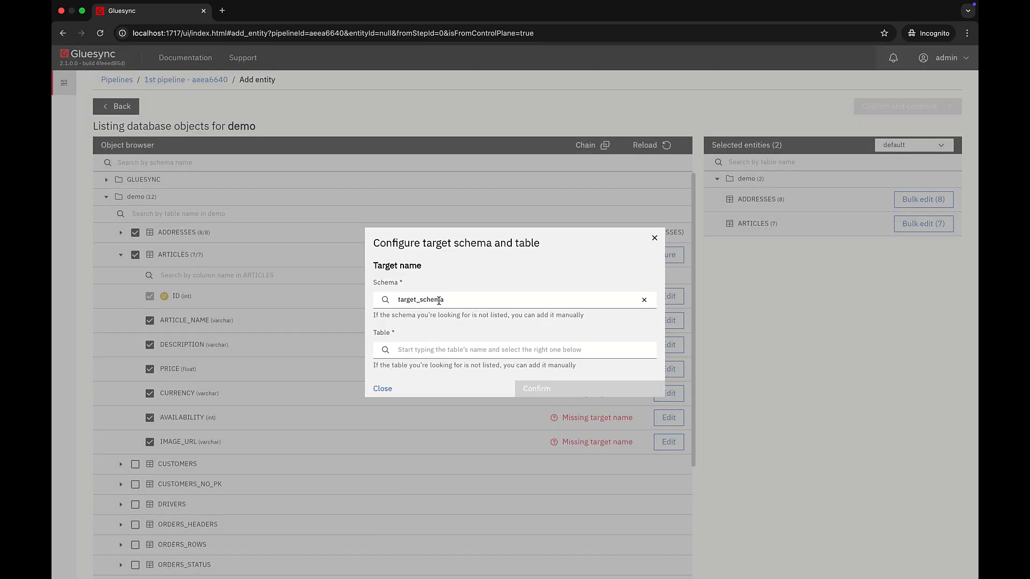
click(435, 349)
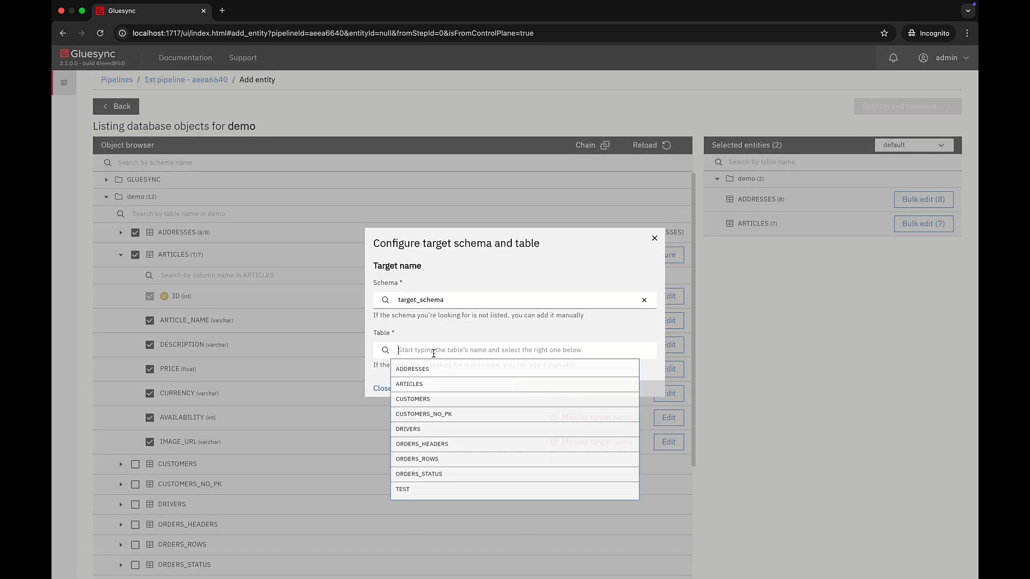
click(428, 389)
click(546, 389)
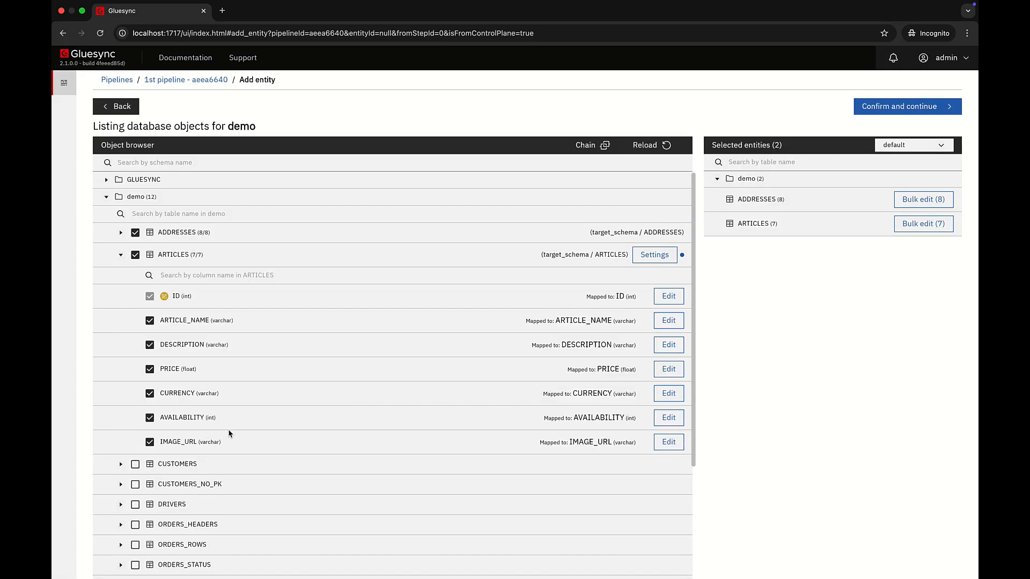
Add the demo schema's CUSTOMERS table as an entity and map it to CUSTOMERS in target_schema.
click(136, 465)
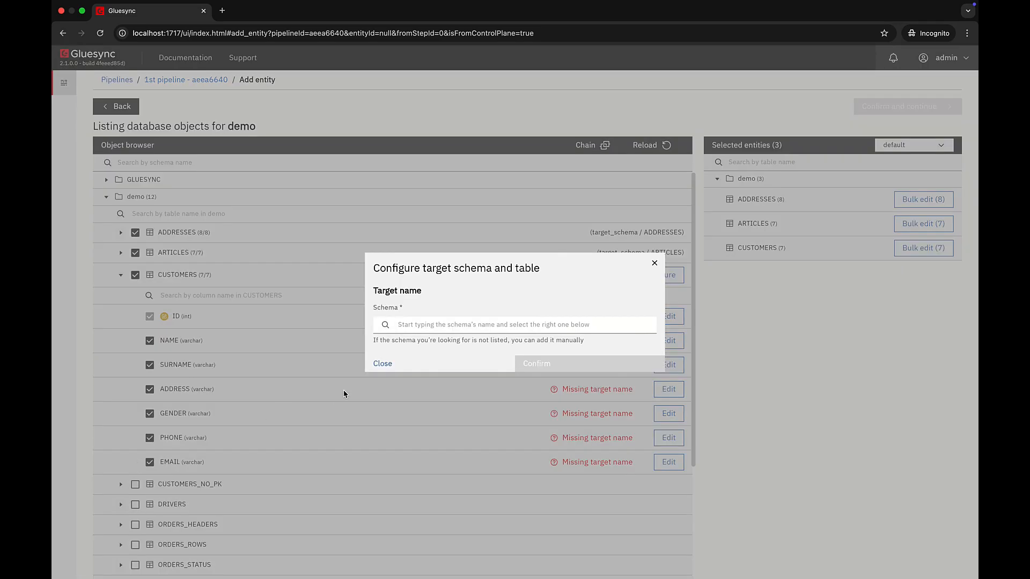
click(440, 324)
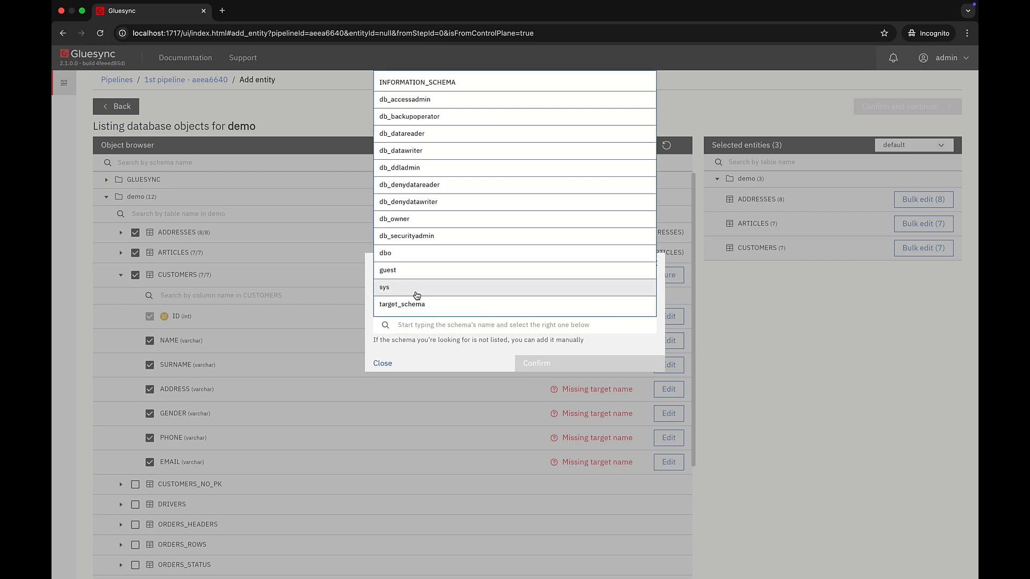
click(418, 303)
click(427, 351)
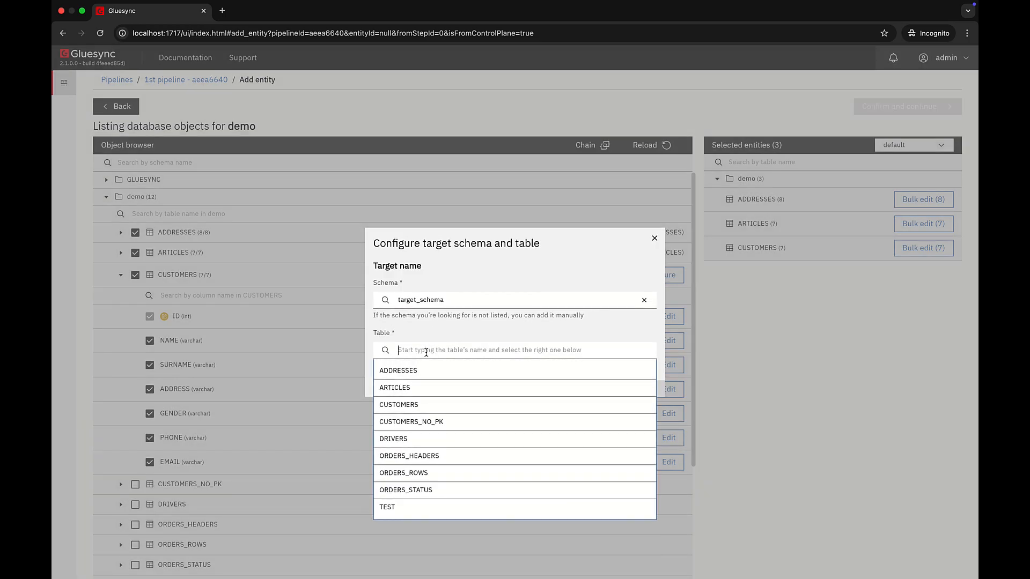
click(435, 403)
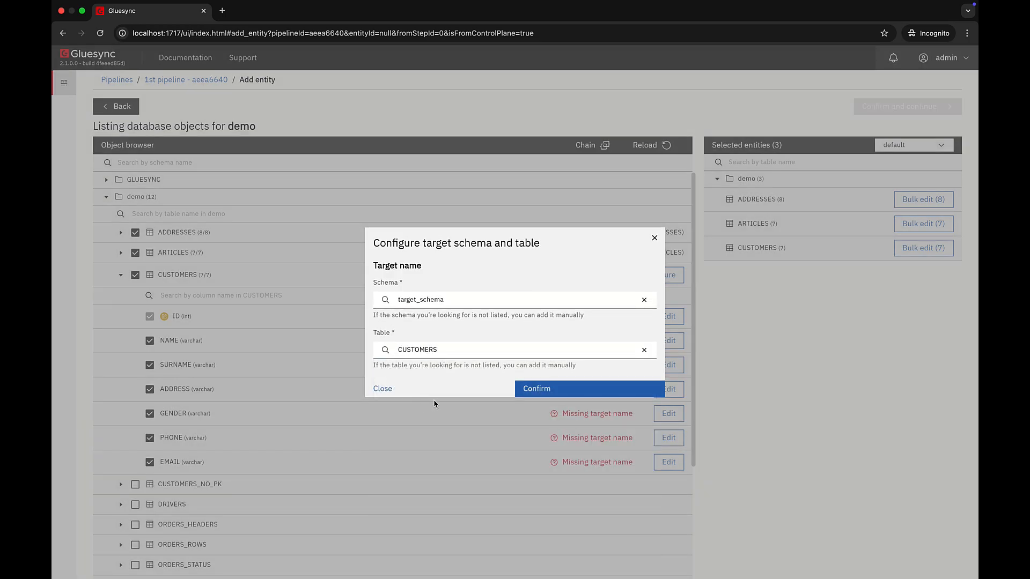
click(561, 390)
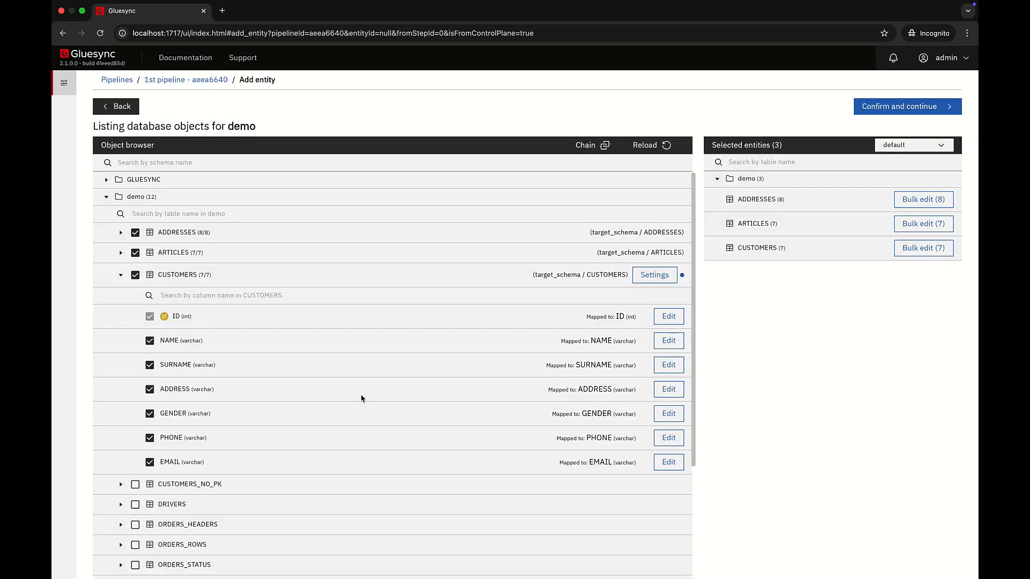
Add the demo schema's DRIVERS table as an entity and map it to DRIVERS in target_schema.
click(121, 275)
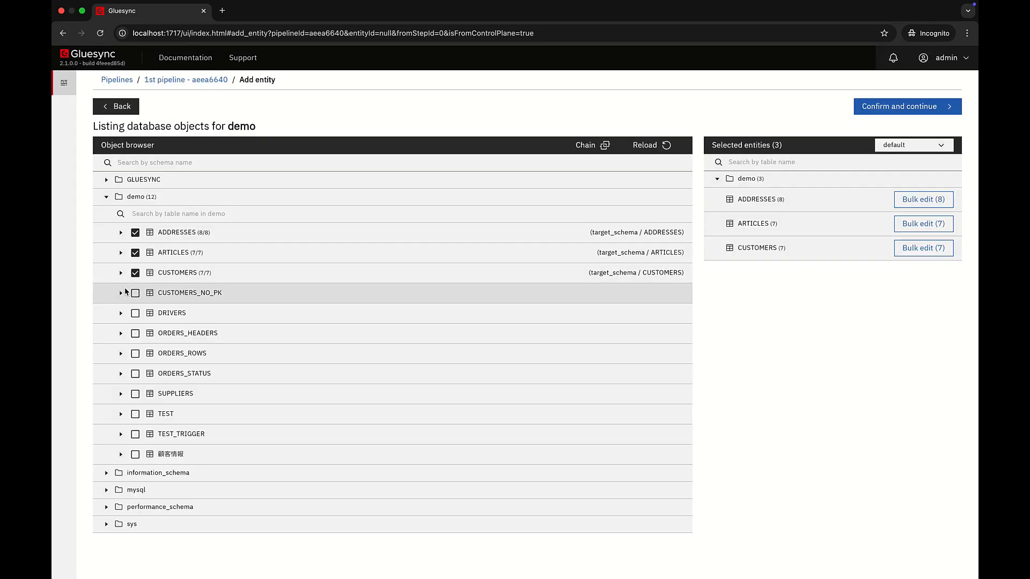
click(136, 313)
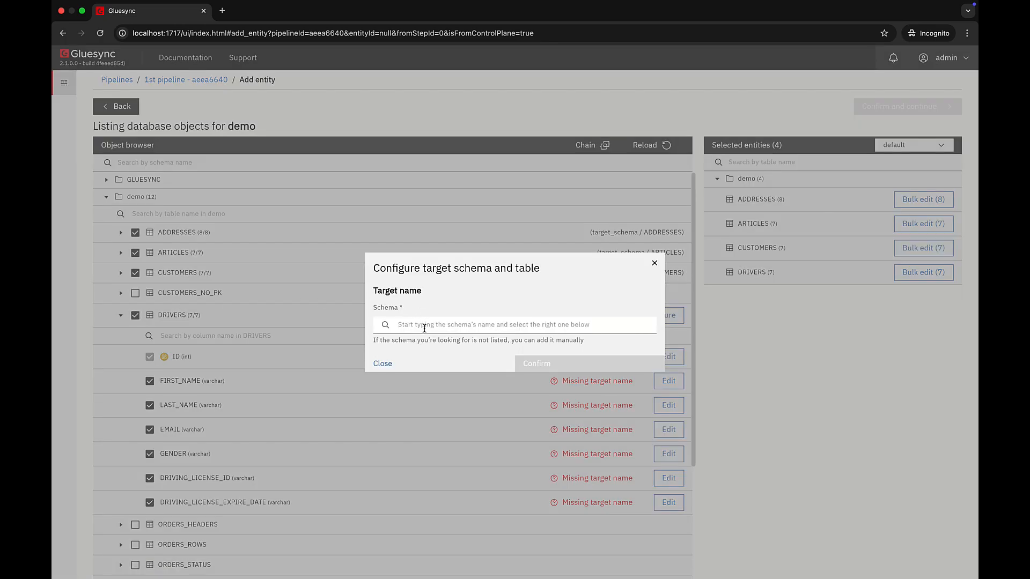
click(425, 328)
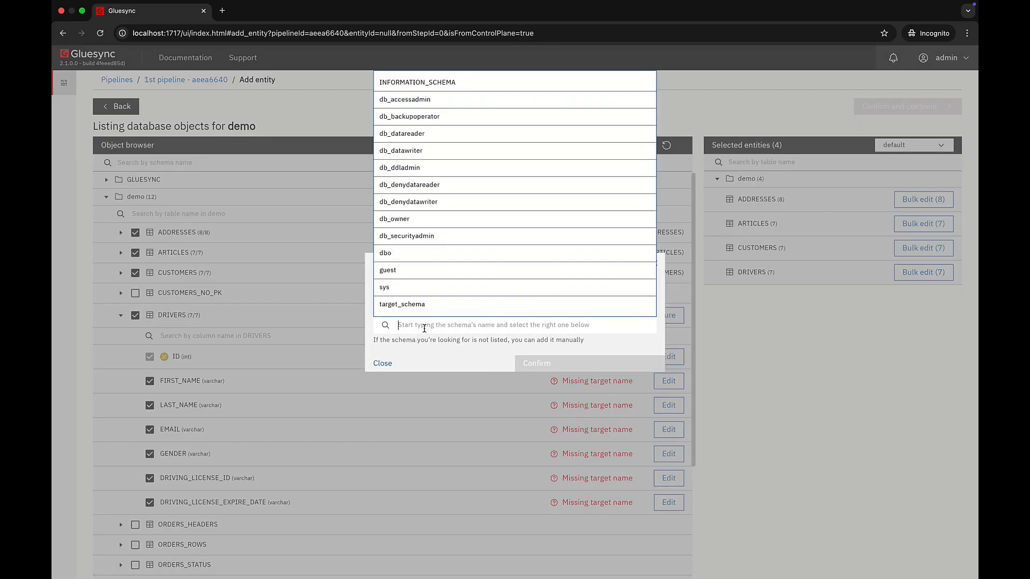
click(424, 304)
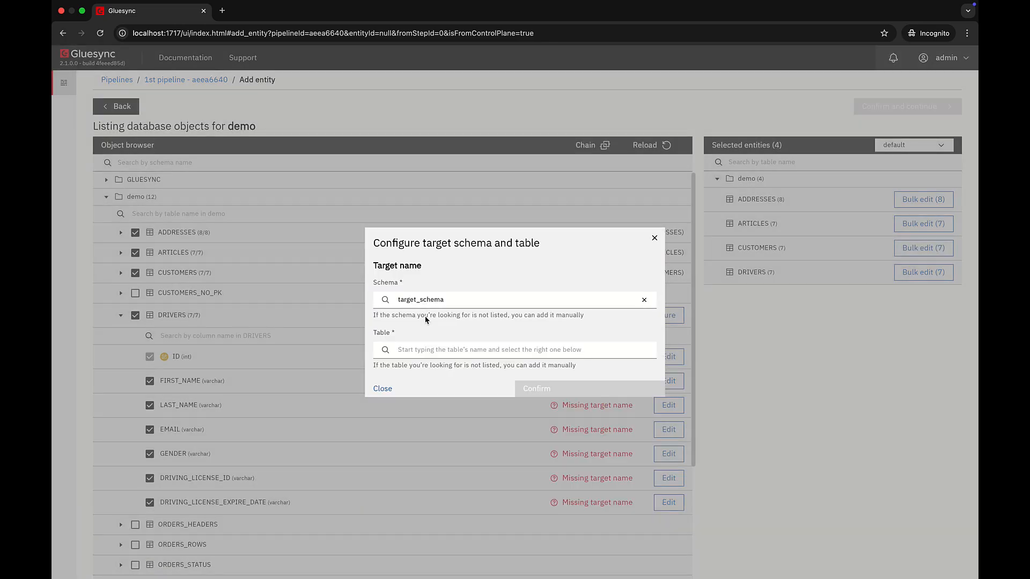
click(424, 352)
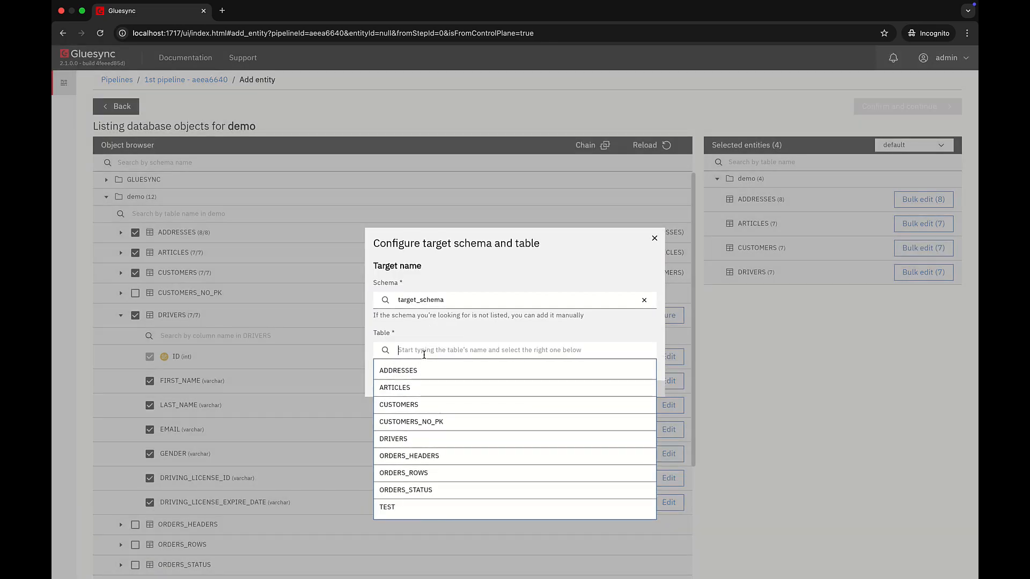
click(416, 438)
click(578, 390)
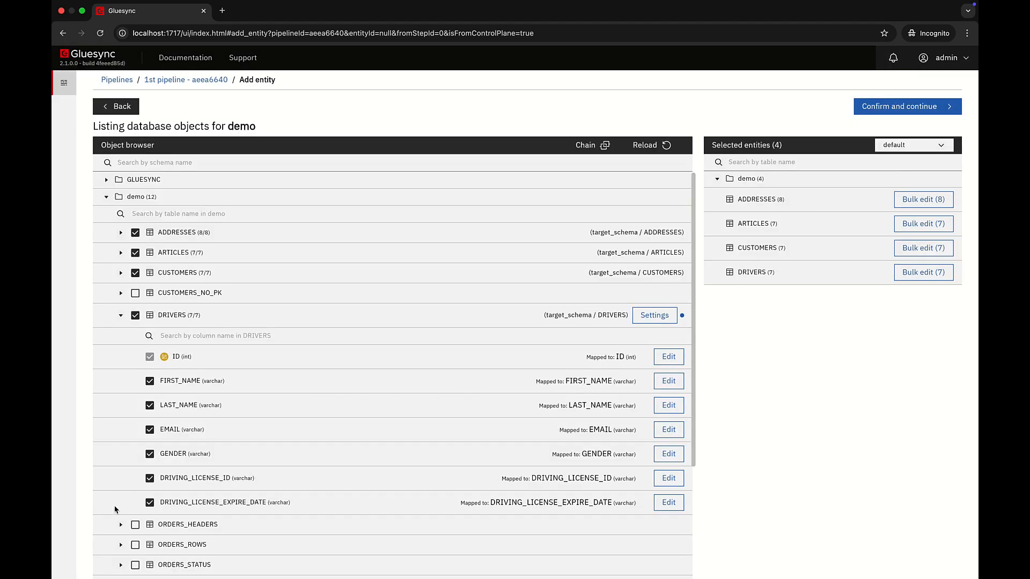
Add the demo schema's ORDERS_HEADERS table as an entity and map it to ORDERS_HEADERS in target_schema.
click(134, 526)
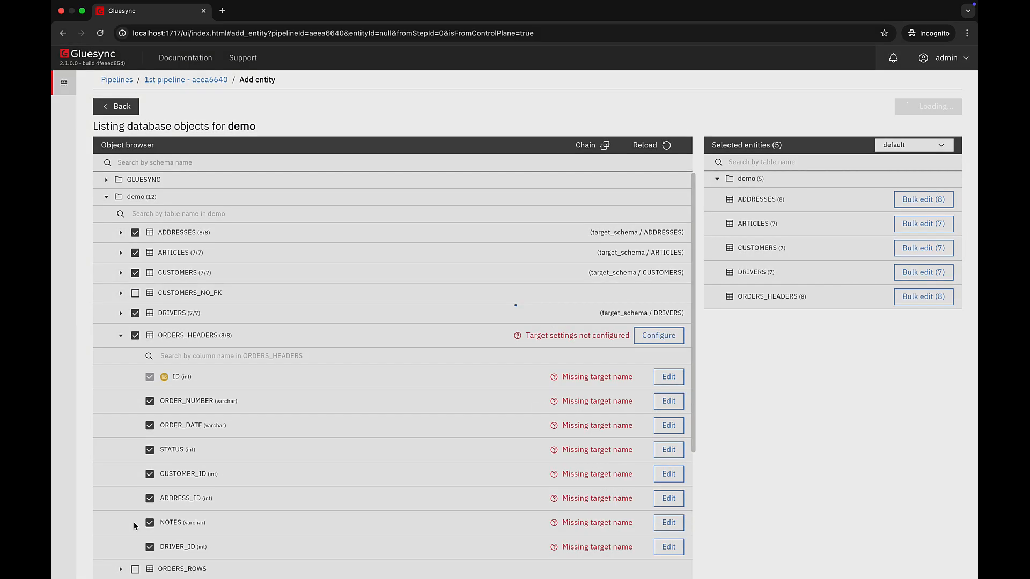
click(476, 330)
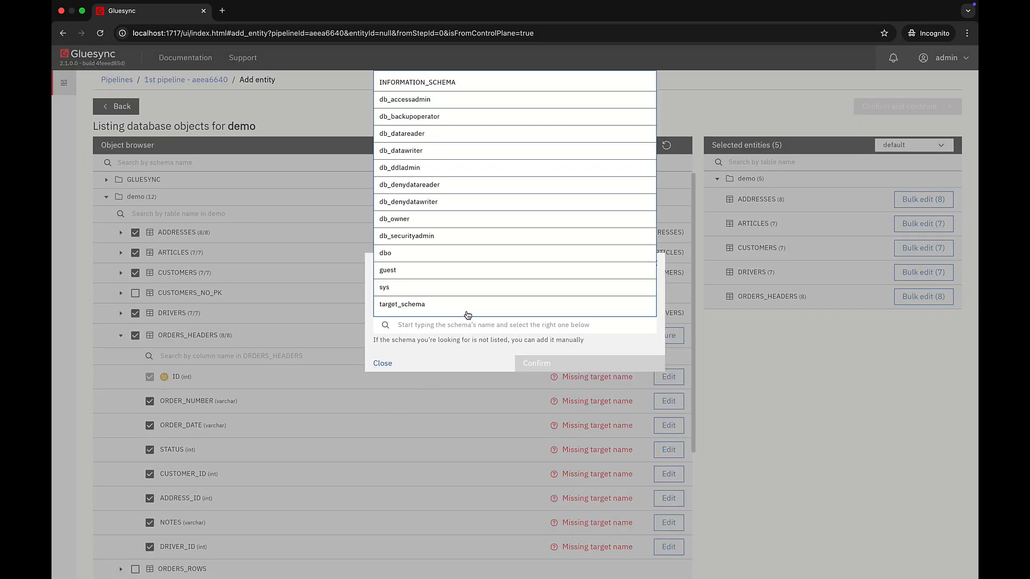
click(465, 305)
click(459, 348)
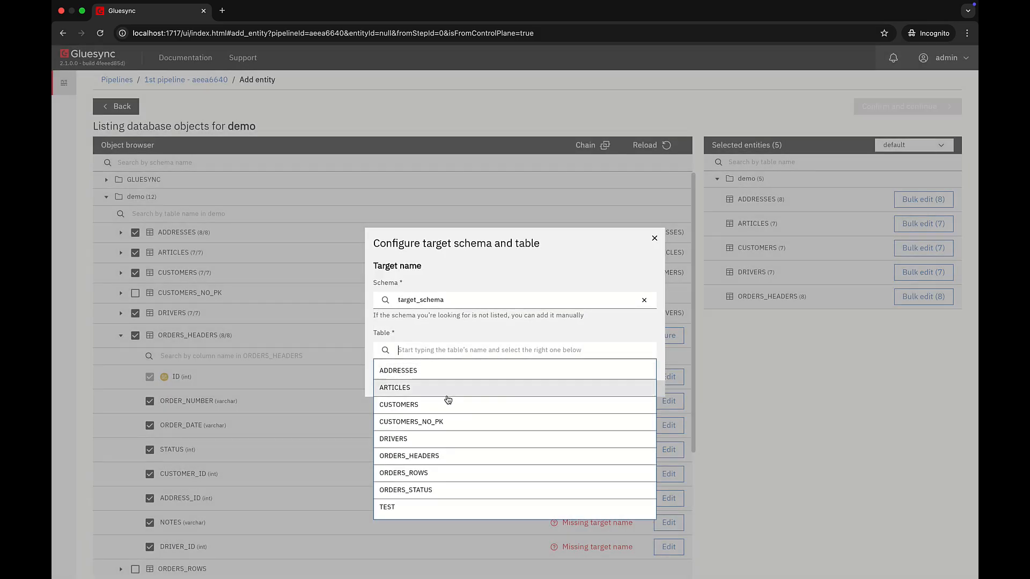
click(437, 456)
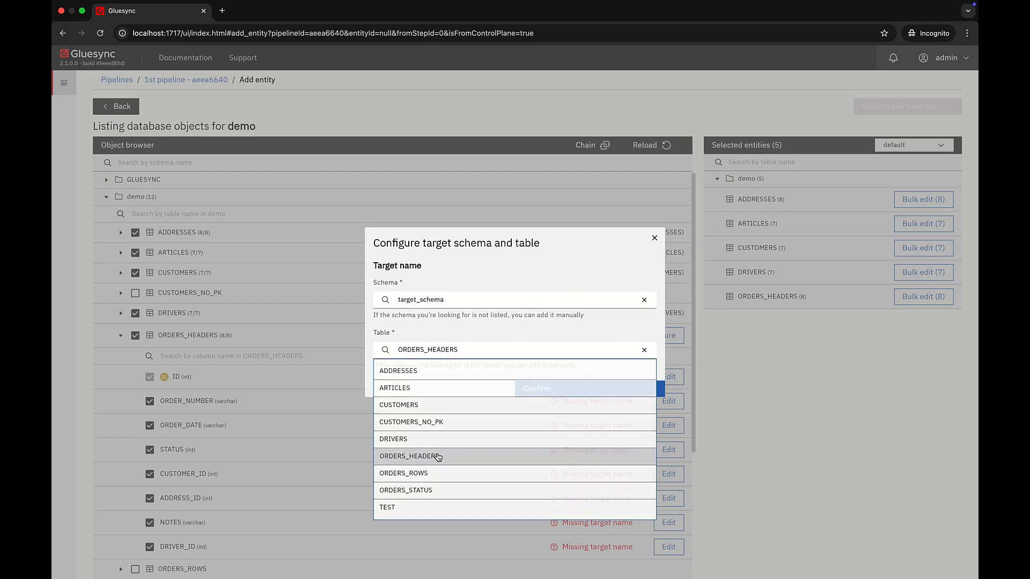
click(583, 389)
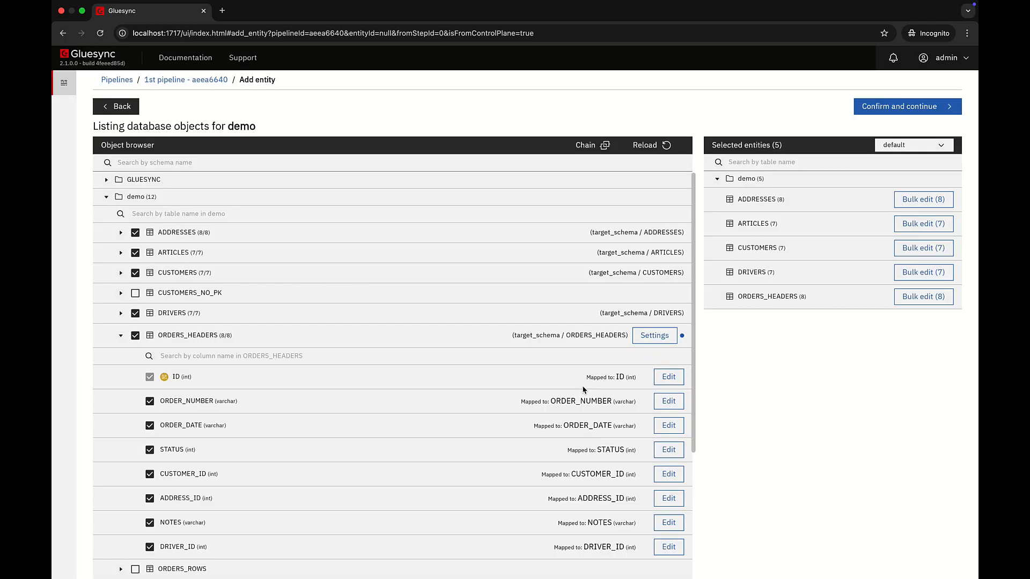
Add the demo schema's ORDERS_ROWS table as an entity and map it to ORDERS_ROWS in target_schema.
click(136, 570)
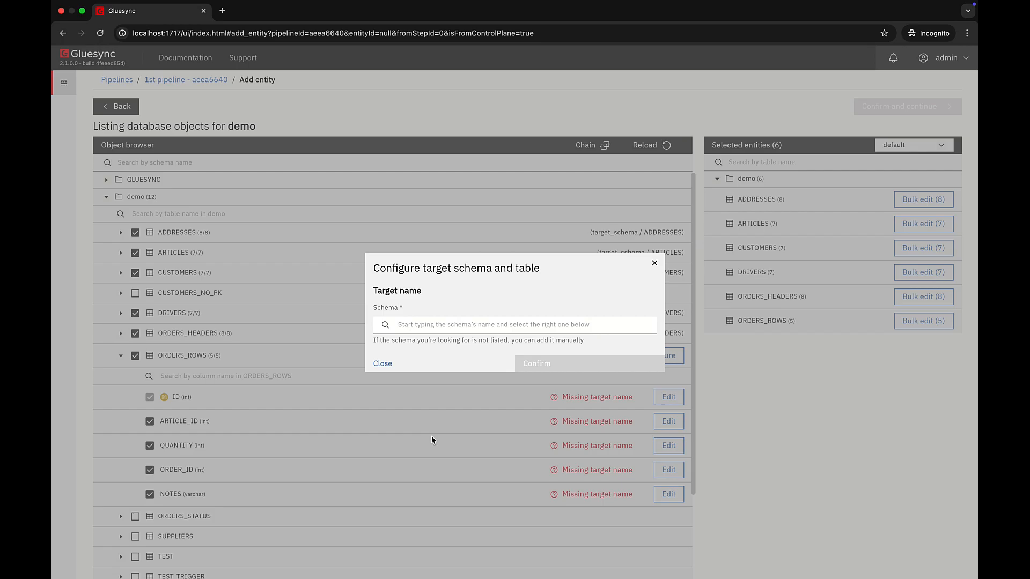
click(439, 327)
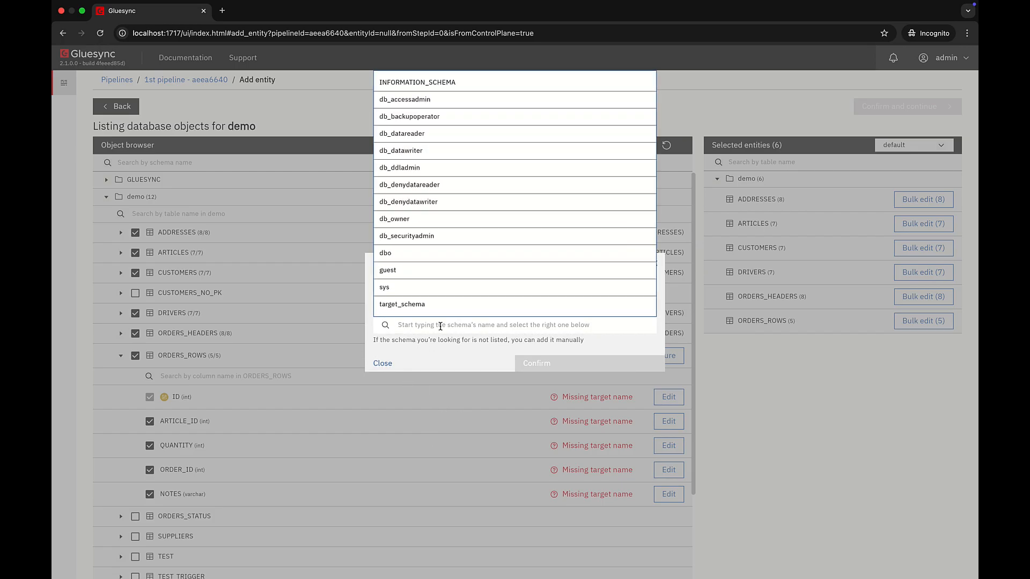
click(426, 306)
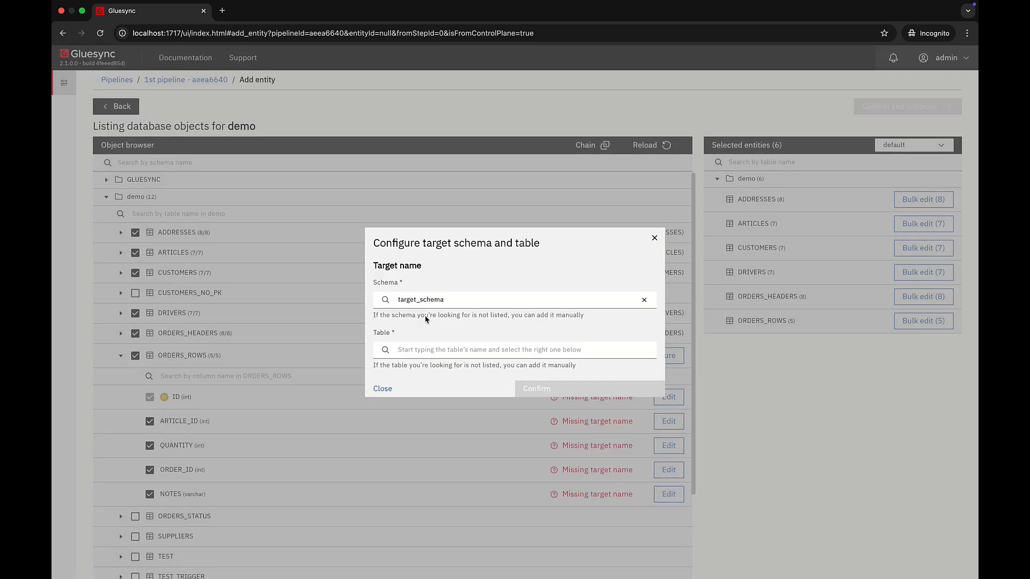
click(422, 350)
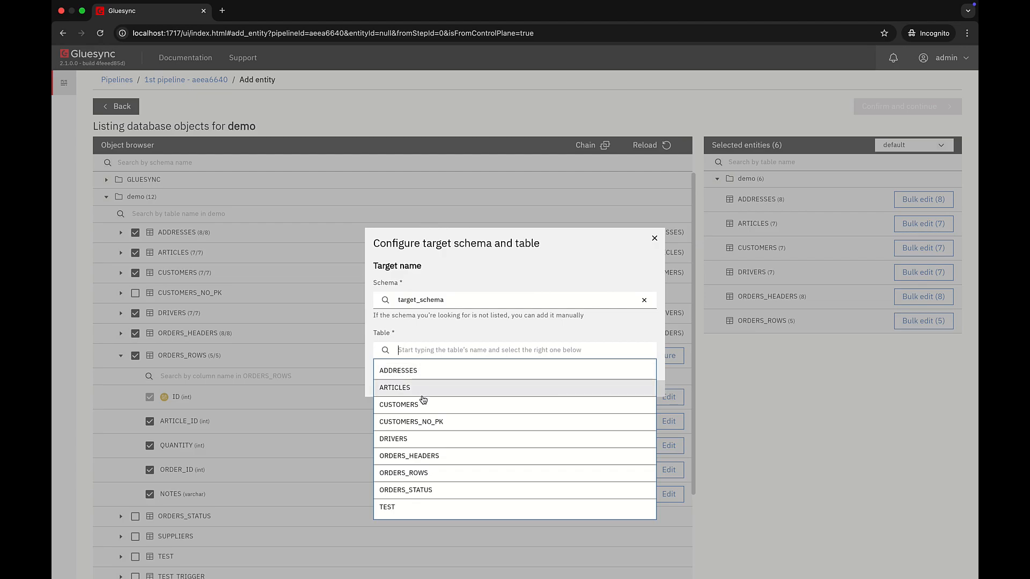
click(421, 472)
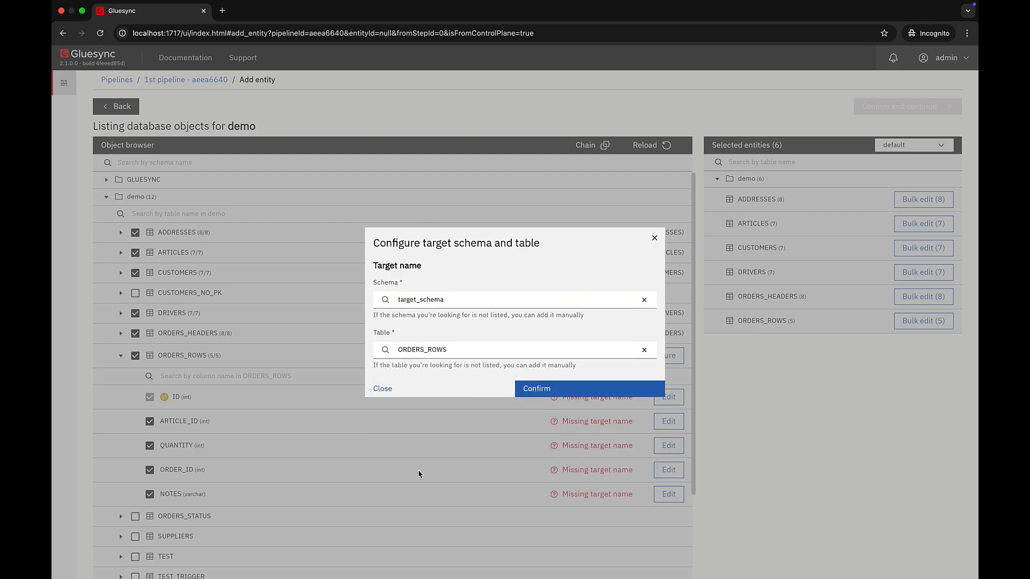
click(598, 390)
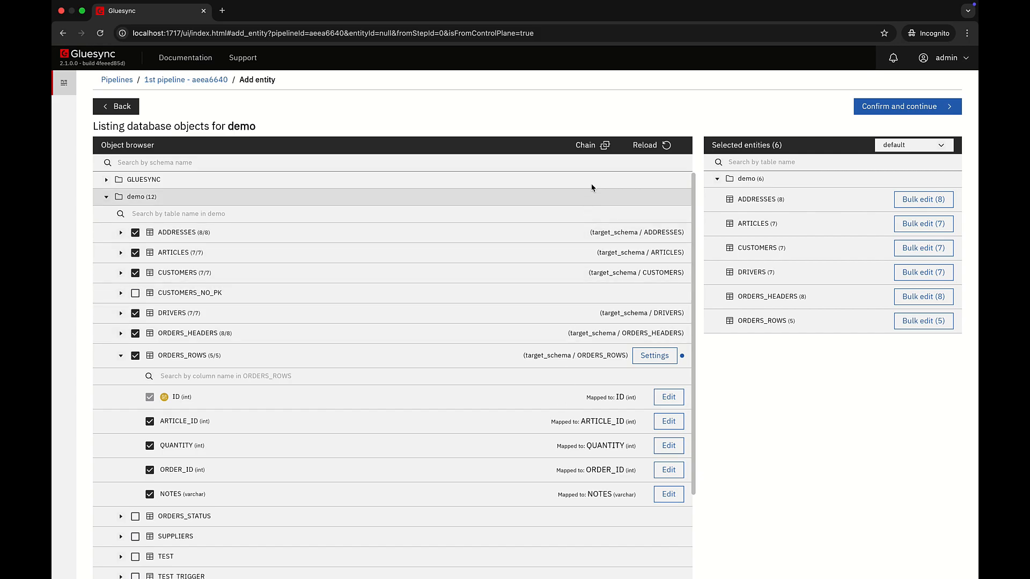
Start a new replication chain for the selected entities and enter test as the chain name.
click(596, 156)
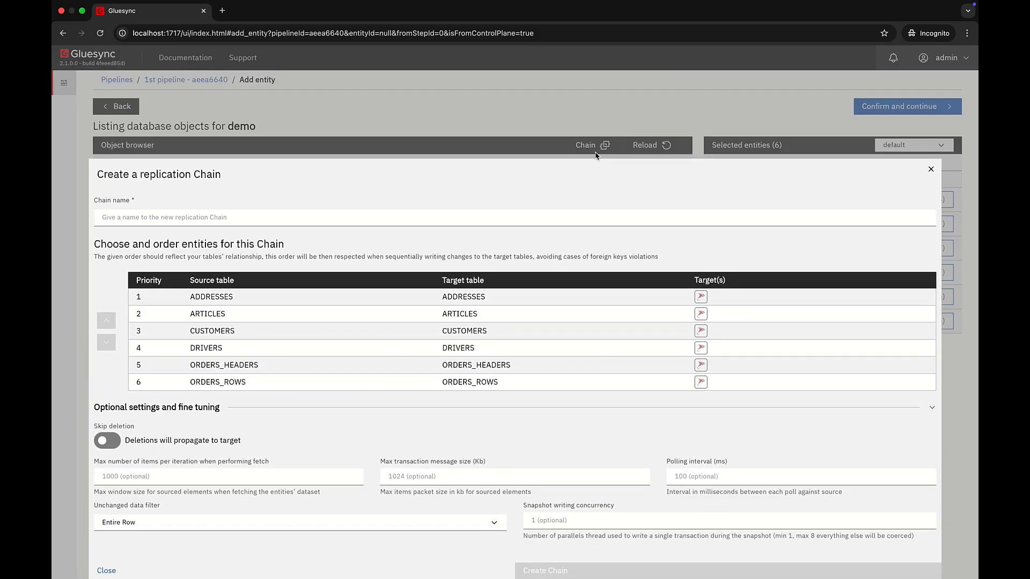
click(453, 218)
text(test)
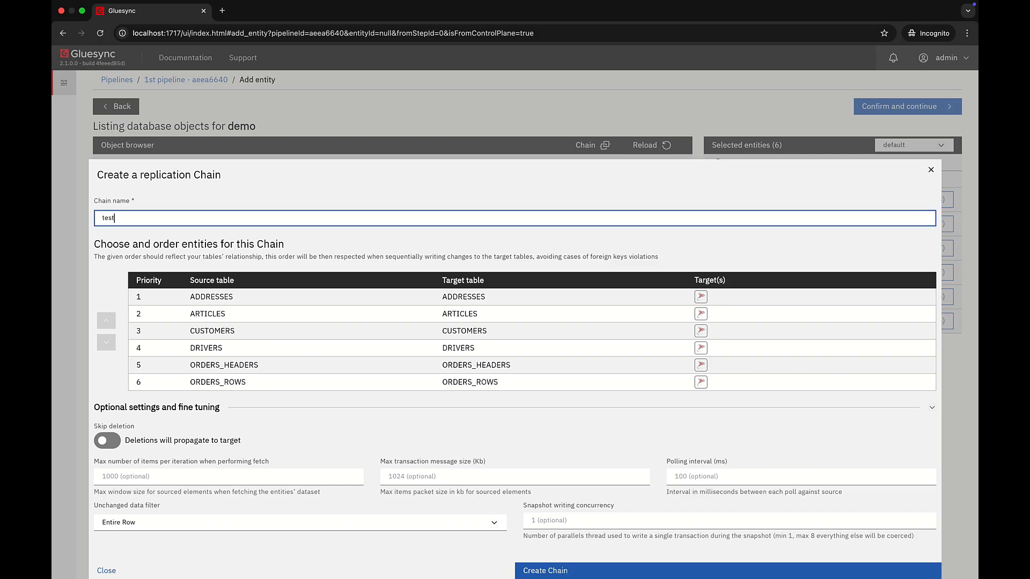
Lower the priority of ADDRESSES in the chain order and restore it to priority 1.
click(260, 298)
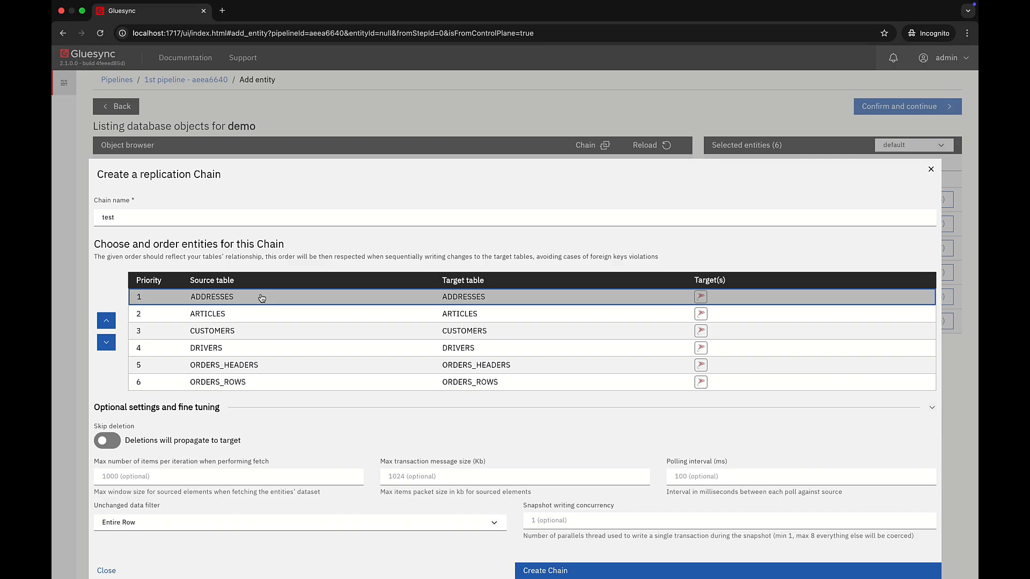
click(106, 343)
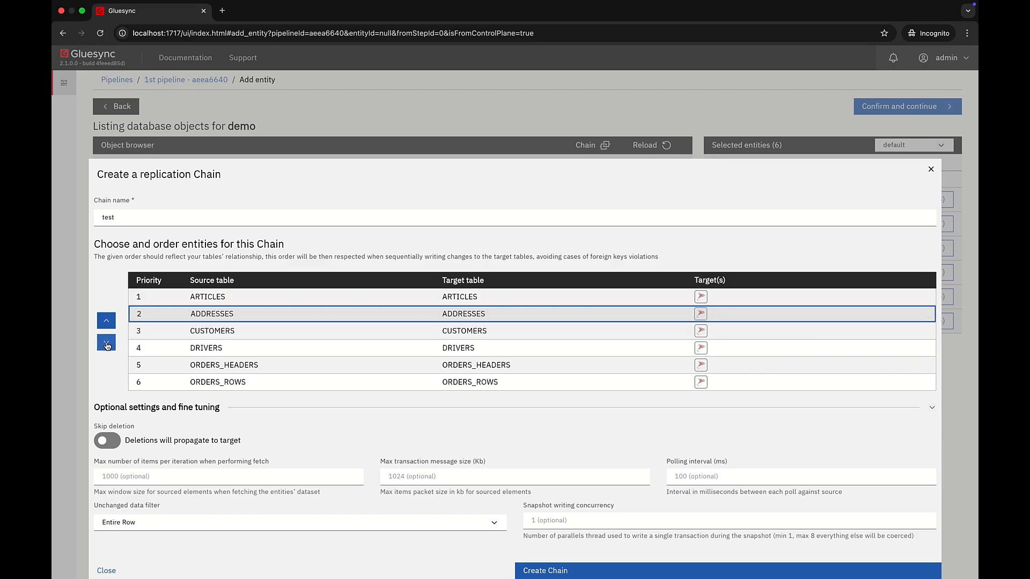
click(107, 343)
click(107, 343)
click(106, 321)
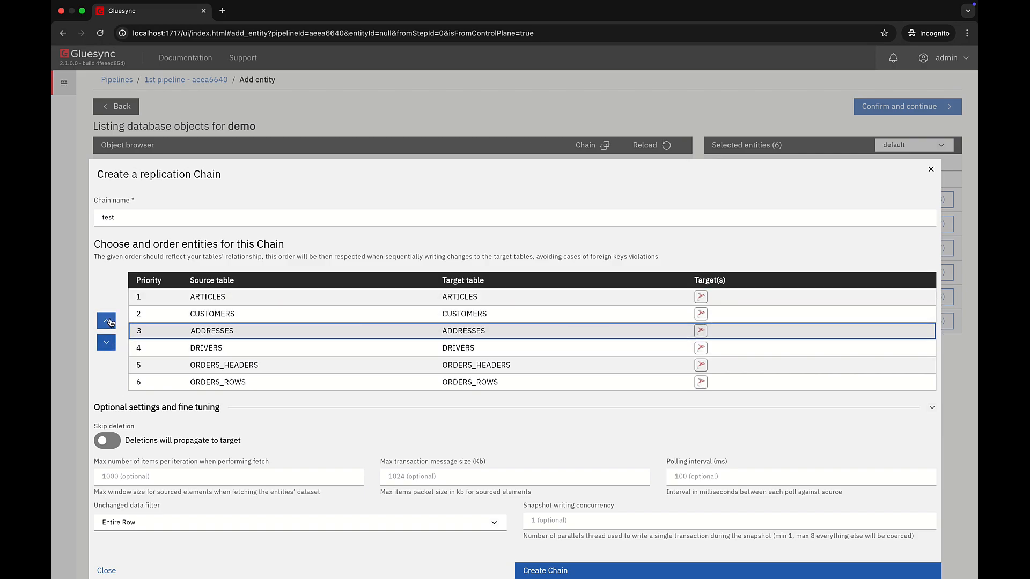
click(106, 321)
click(106, 320)
Move ADDRESSES, ARTICLES and CUSTOMERS down together in the chain order, return them to priorities 1 to 3 and deselect them.
click(177, 333)
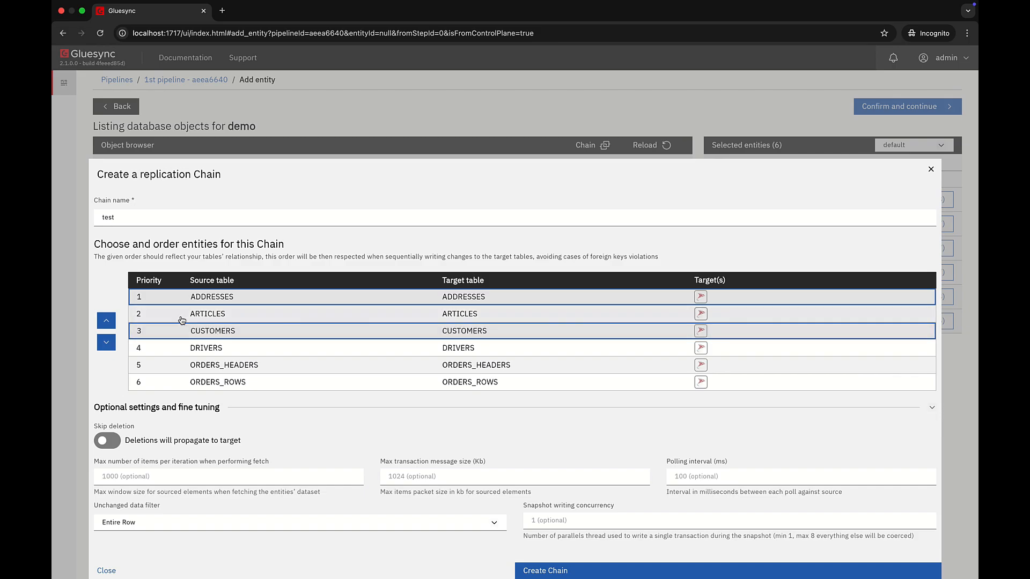
click(175, 317)
click(106, 342)
click(107, 342)
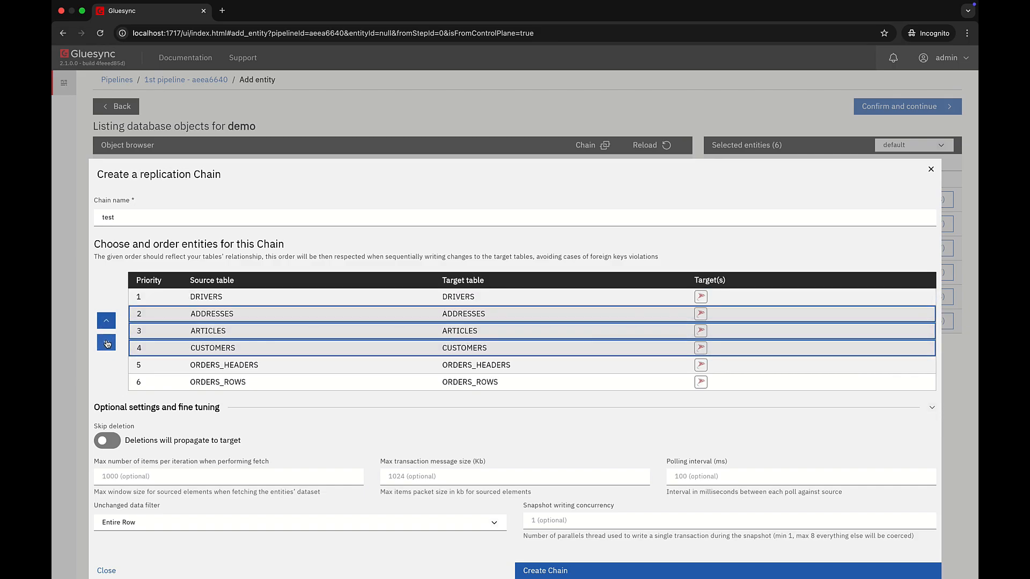
click(107, 342)
click(107, 322)
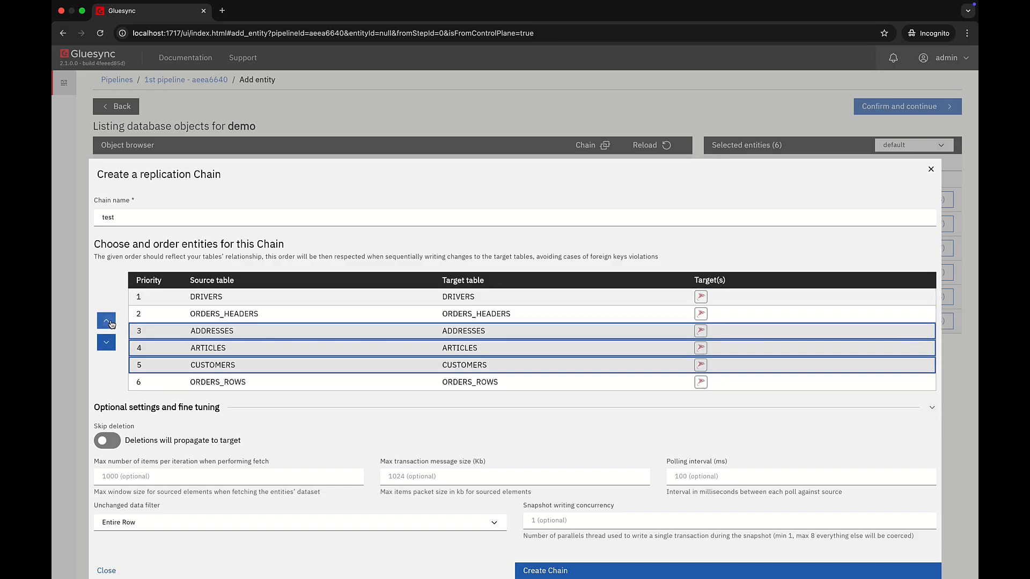
click(107, 321)
click(107, 322)
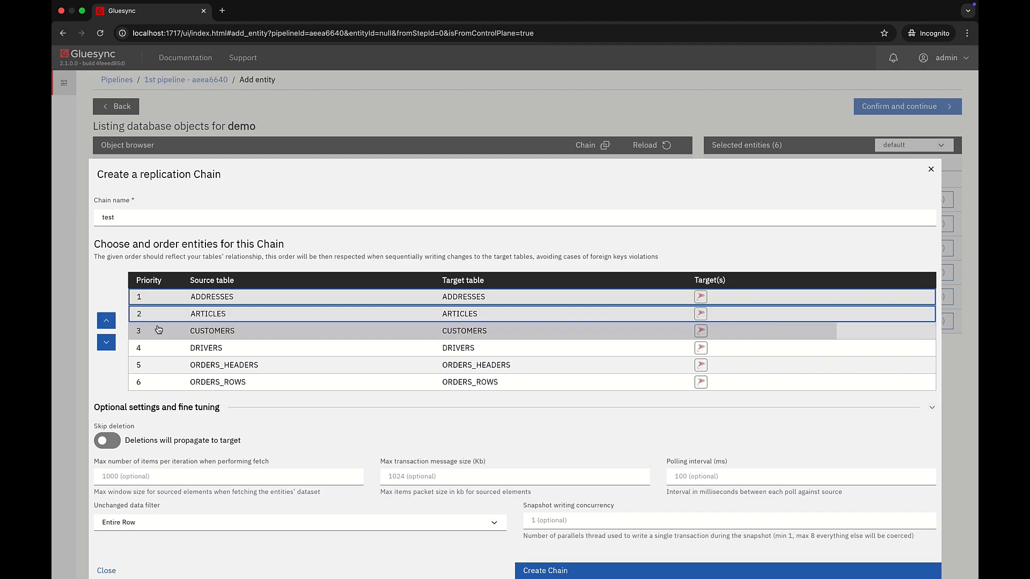
click(131, 330)
click(144, 315)
click(162, 302)
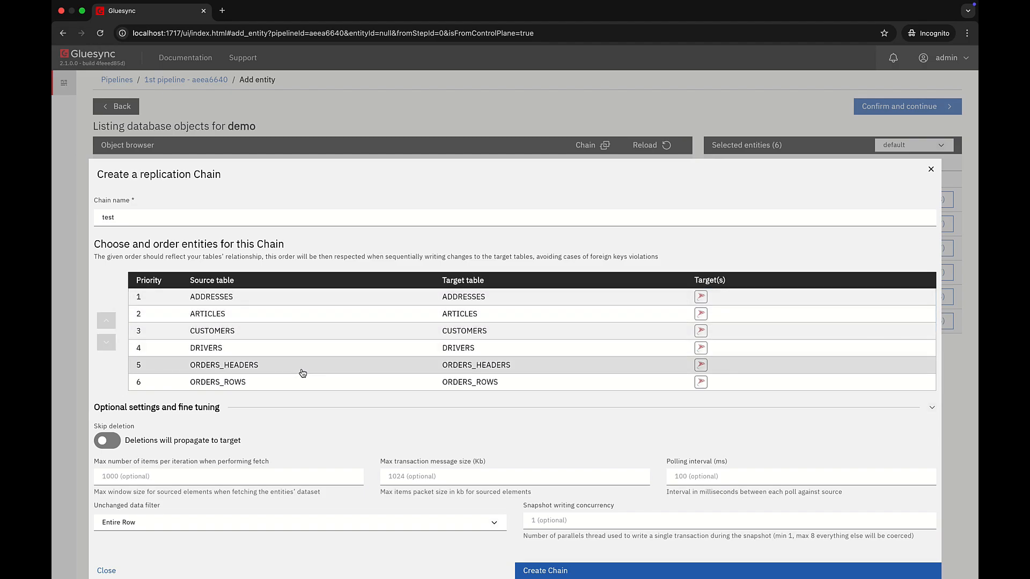
Create the test replication chain and confirm the selected entities for the pipeline.
click(592, 571)
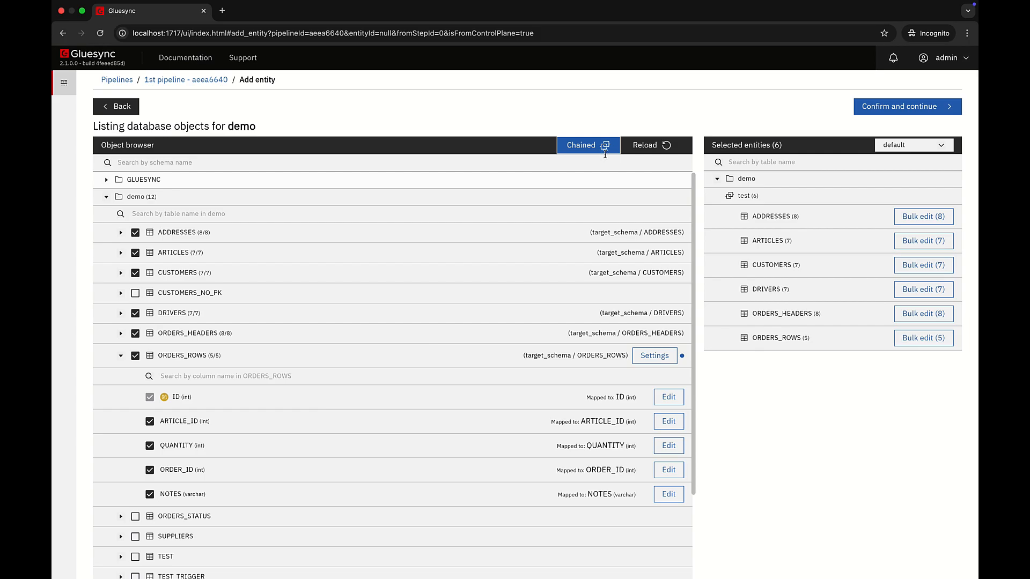
click(892, 109)
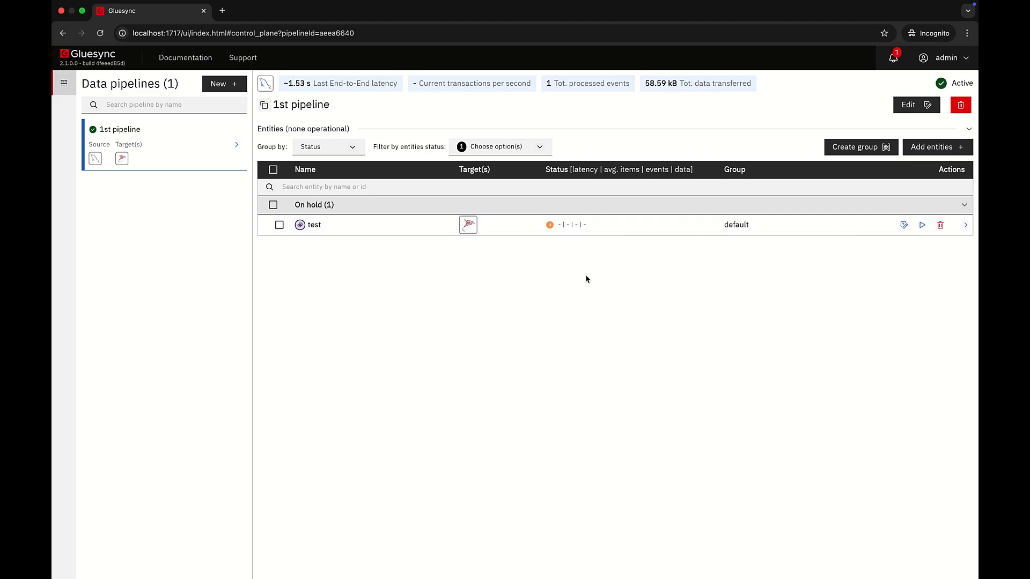
Switch to DataGrip and view the demo schema's ADDRESSES and ARTICLES tables, each sorted by ID in descending order.
key(ctrl+Right)
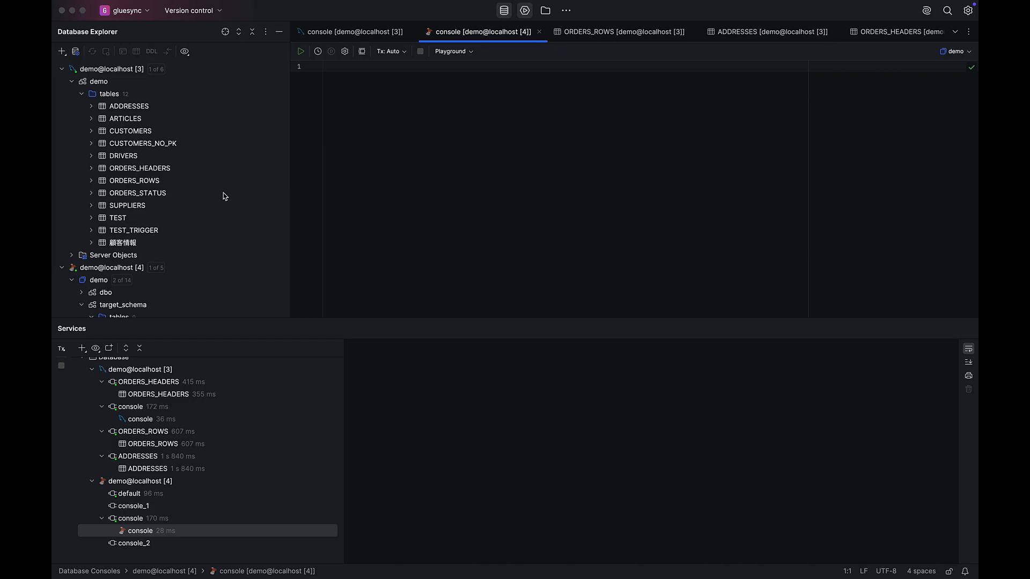
double_click(129, 105)
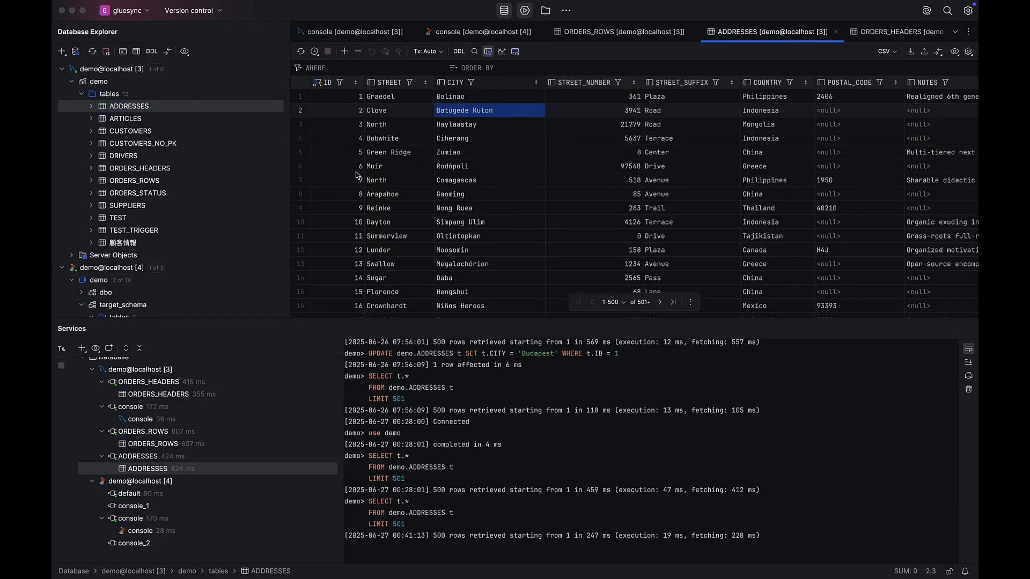
click(355, 82)
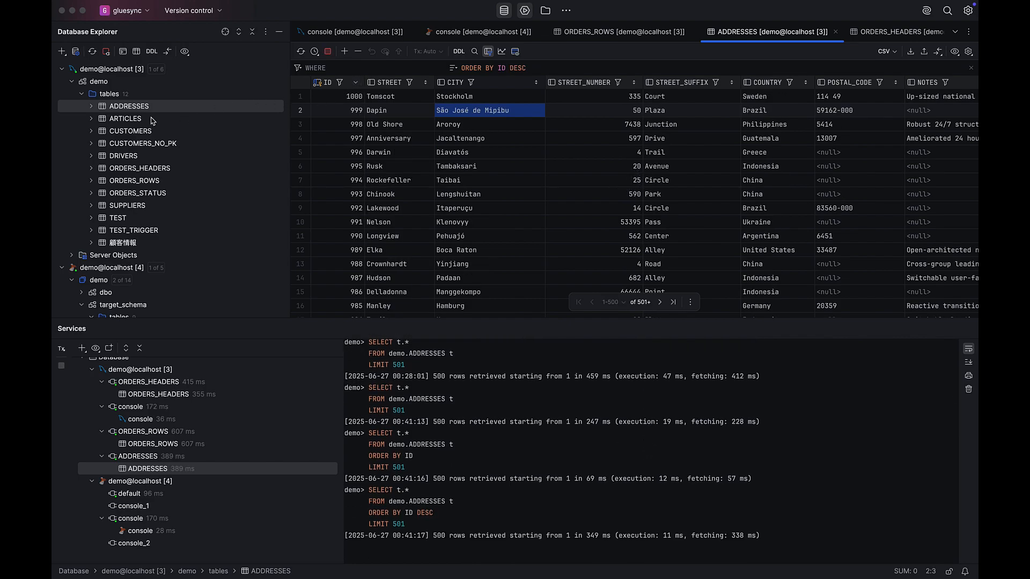
double_click(255, 118)
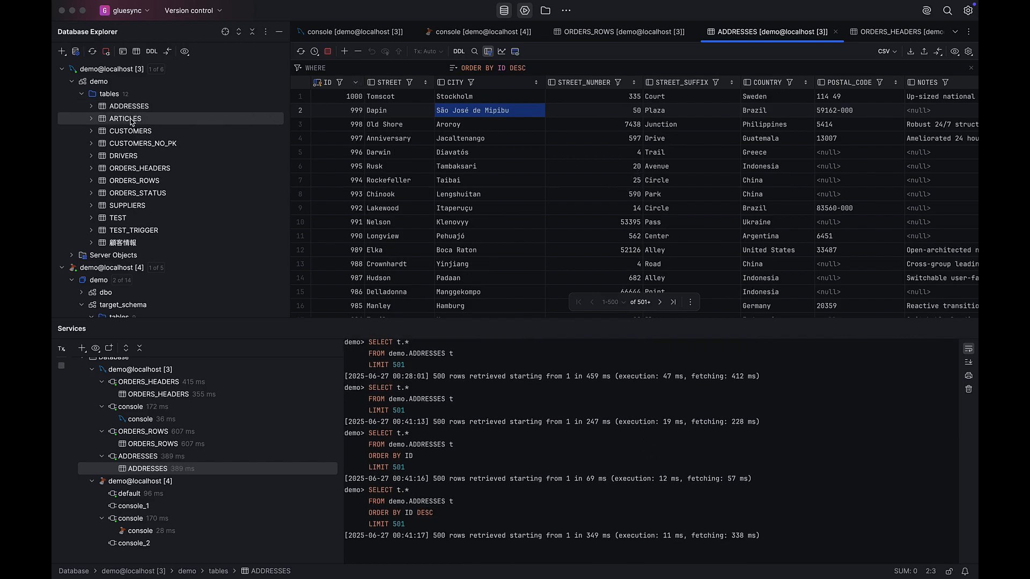
click(356, 82)
click(358, 84)
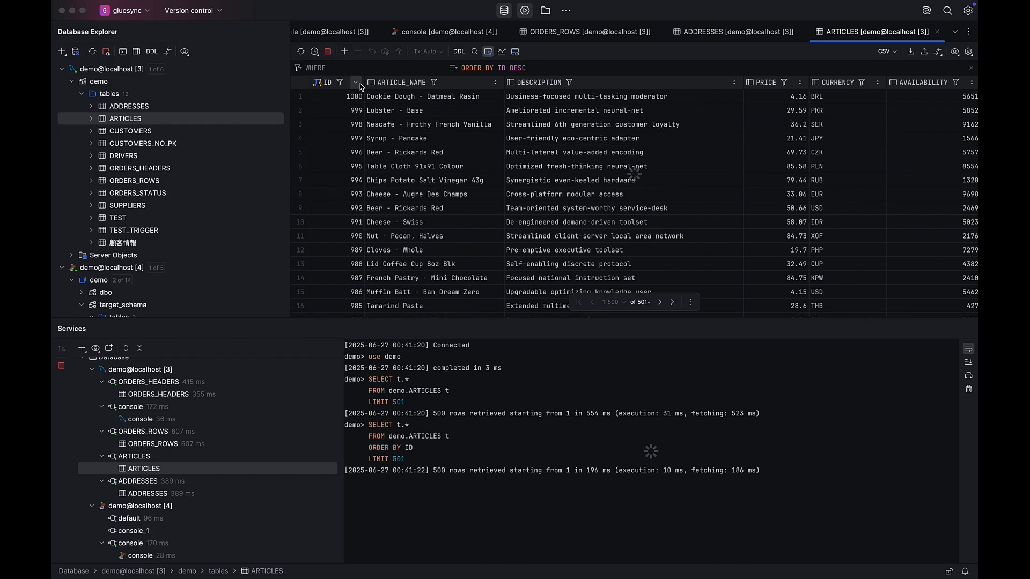
View the demo schema's CUSTOMERS and DRIVERS tables, each sorted by ID in descending order.
double_click(139, 132)
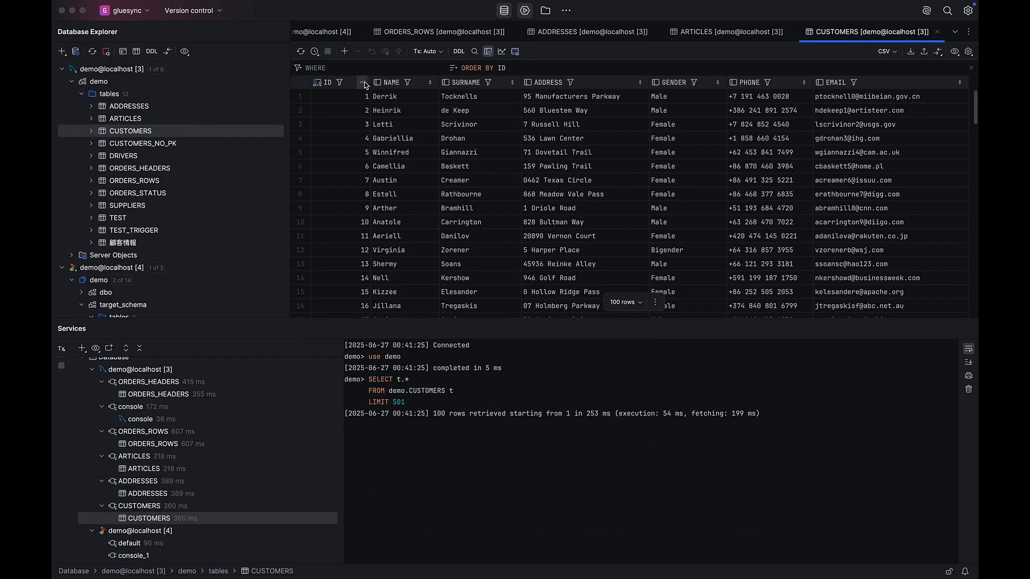
click(363, 83)
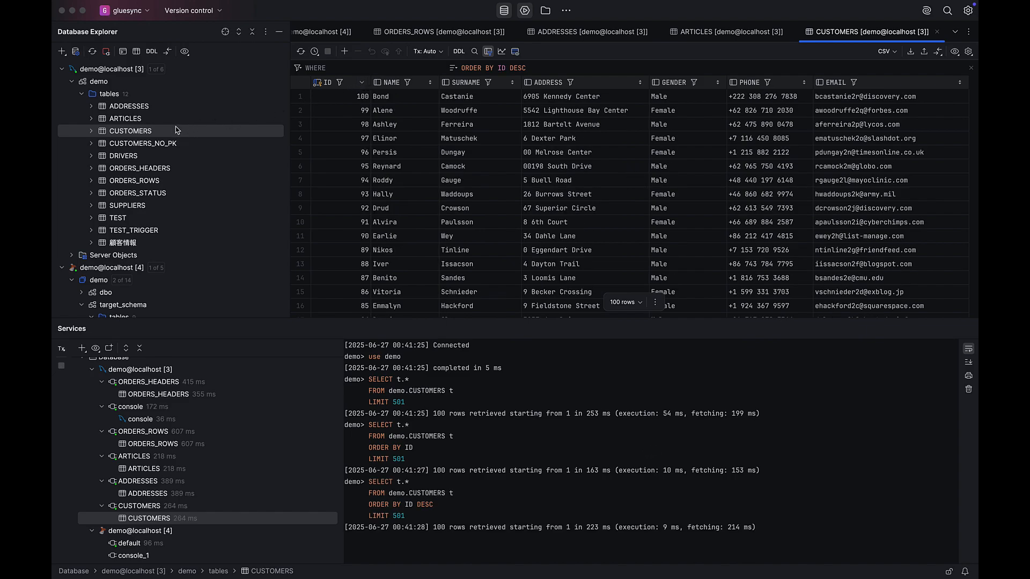
double_click(126, 156)
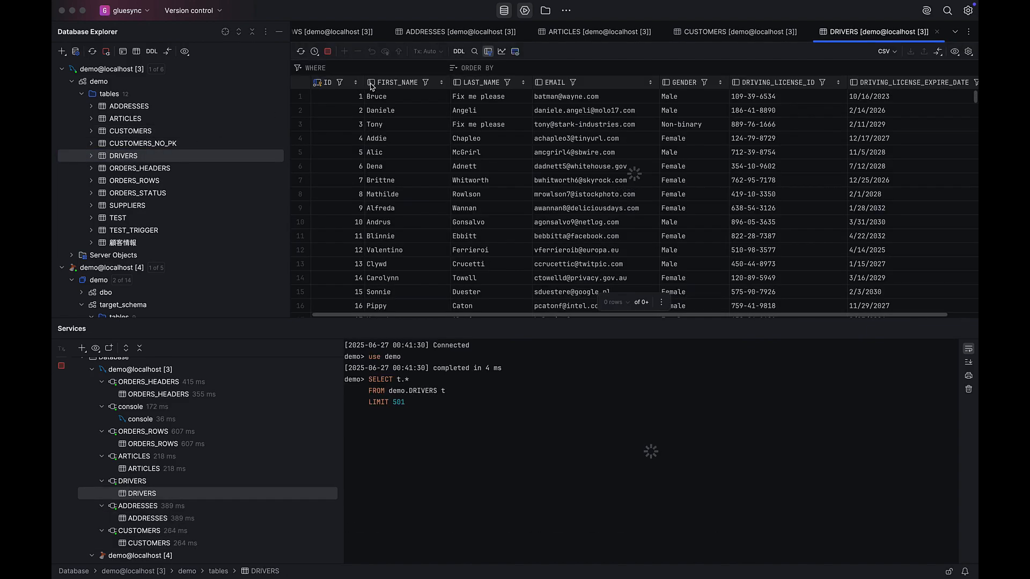
click(358, 83)
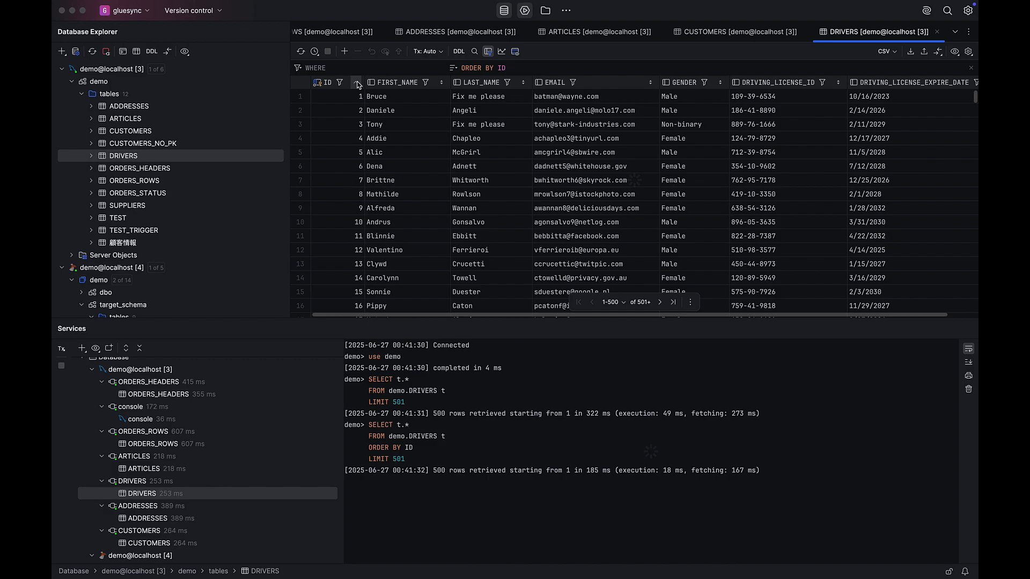
click(357, 84)
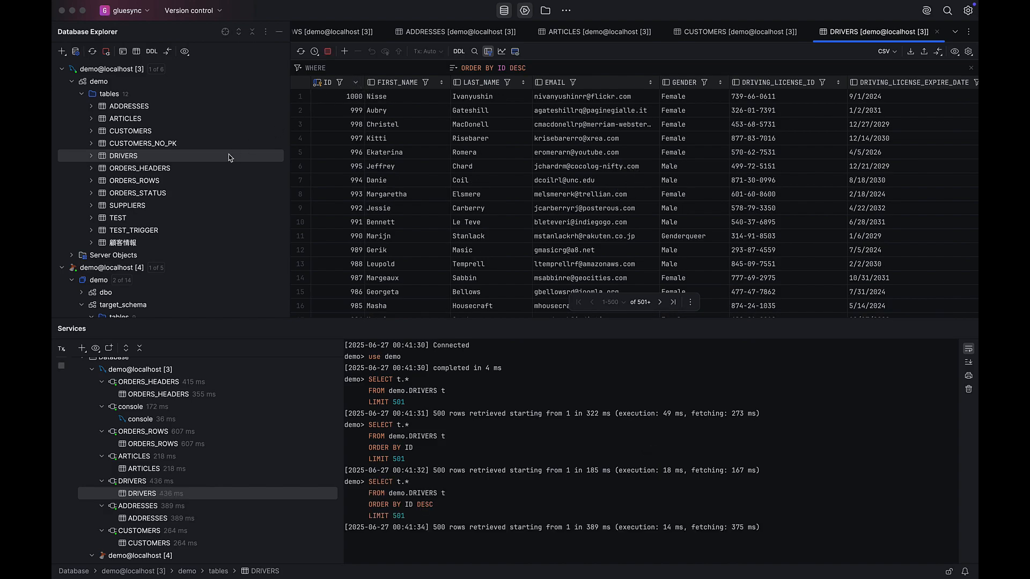
View the demo schema's ORDERS_HEADERS and ORDERS_ROWS tables, each sorted by ID in descending order.
double_click(165, 171)
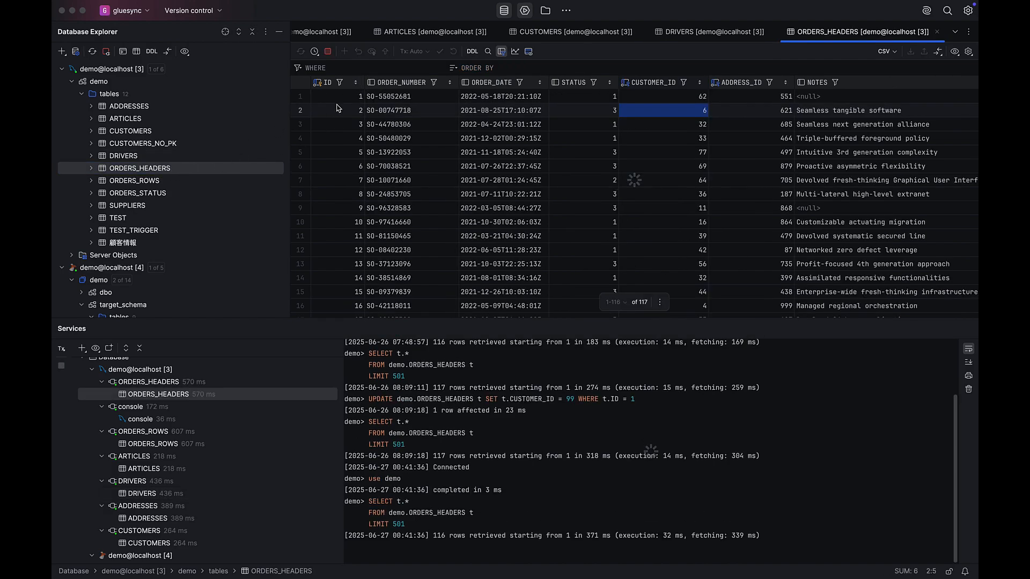
click(359, 83)
click(359, 84)
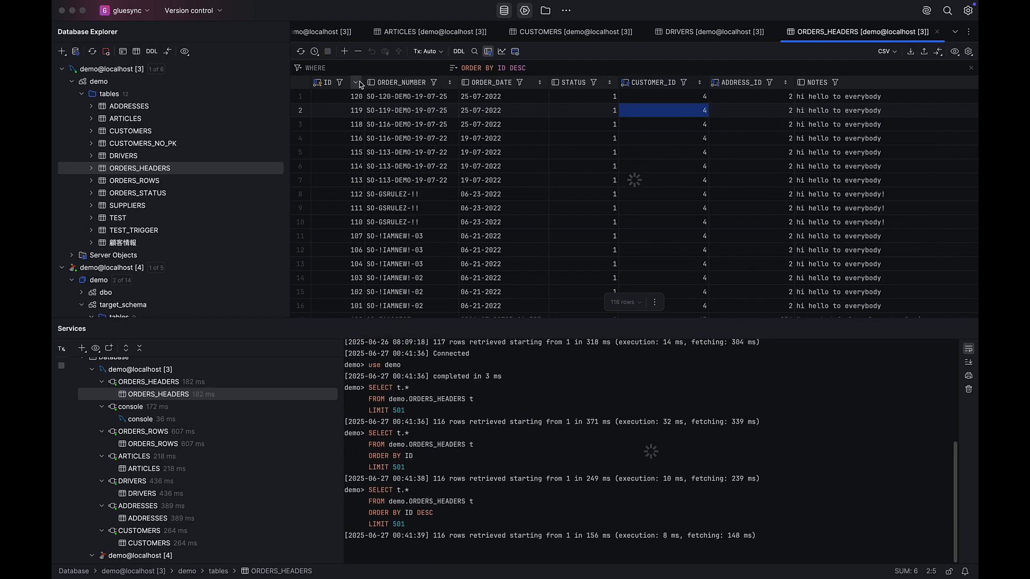
double_click(151, 181)
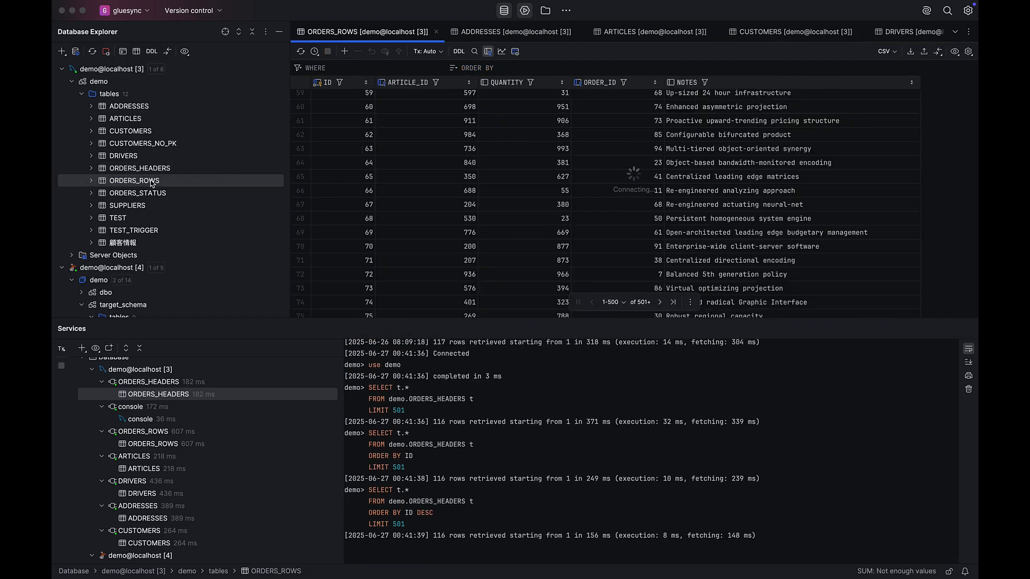
click(365, 84)
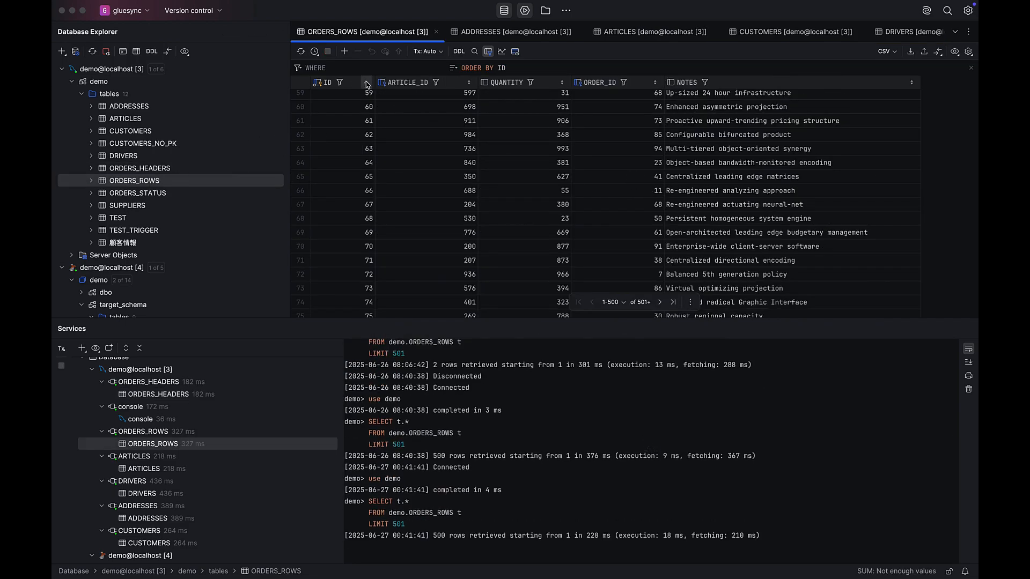
click(369, 84)
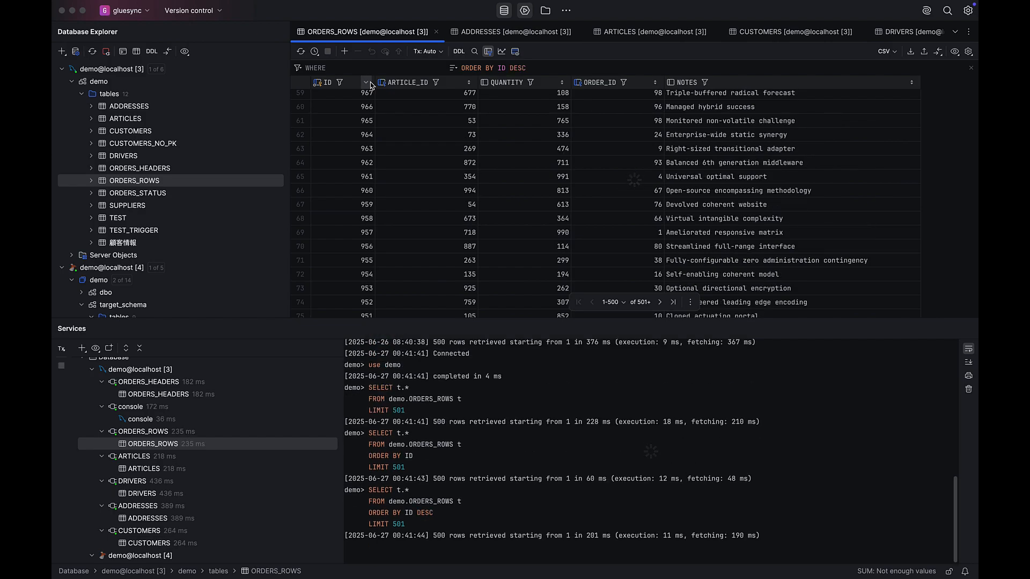
Examine the foreign keys and indexes in the DDL of the demo schema's ORDERS_HEADERS table, and close the definition.
click(160, 171)
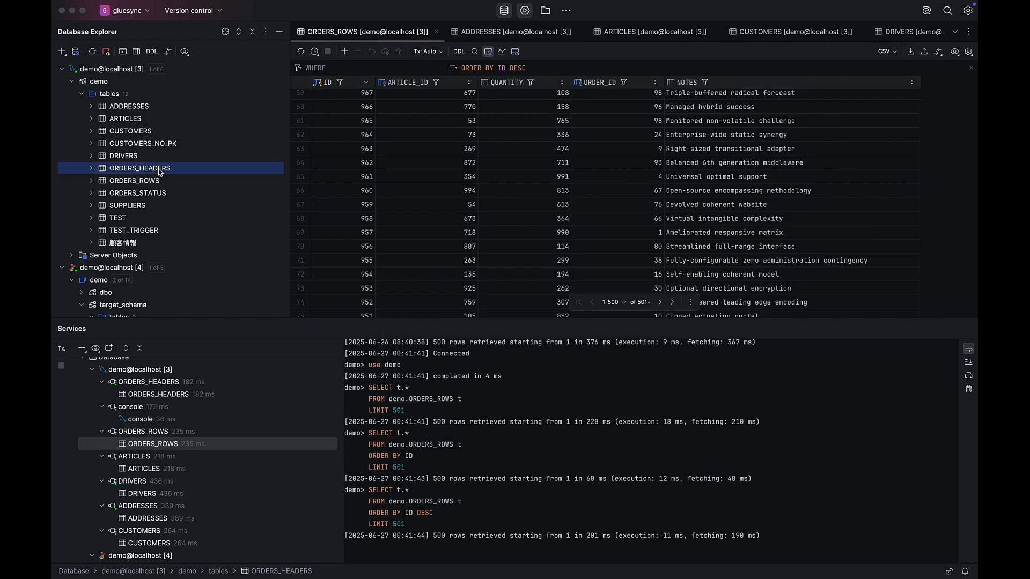
click(152, 52)
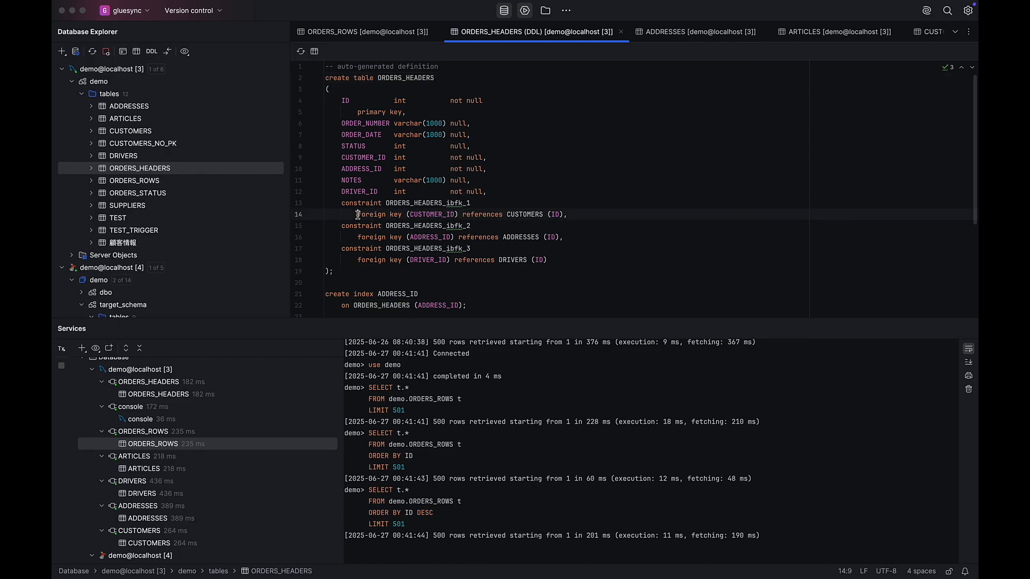
drag(357, 214, 564, 213)
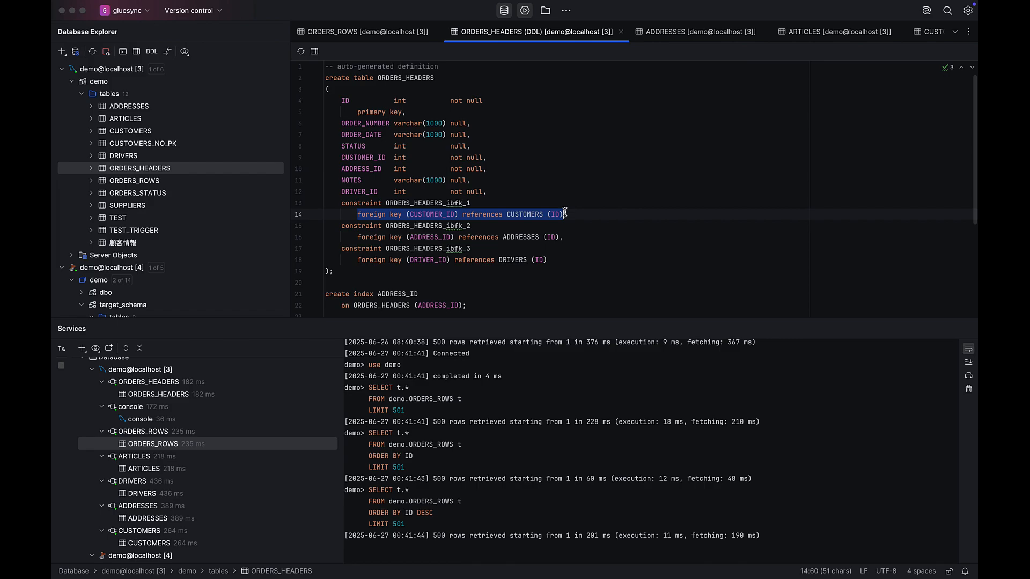
click(460, 237)
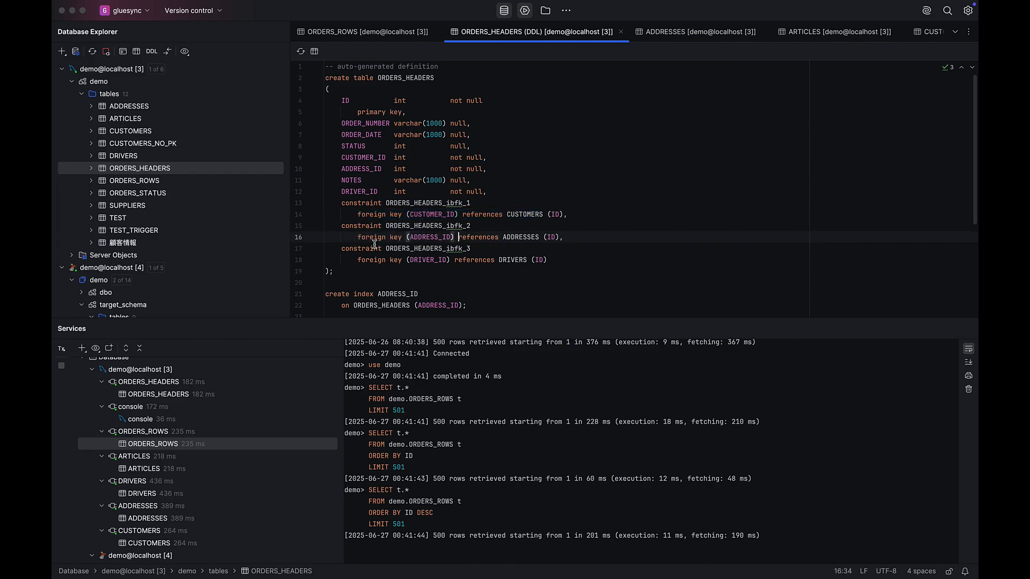
drag(356, 237, 559, 241)
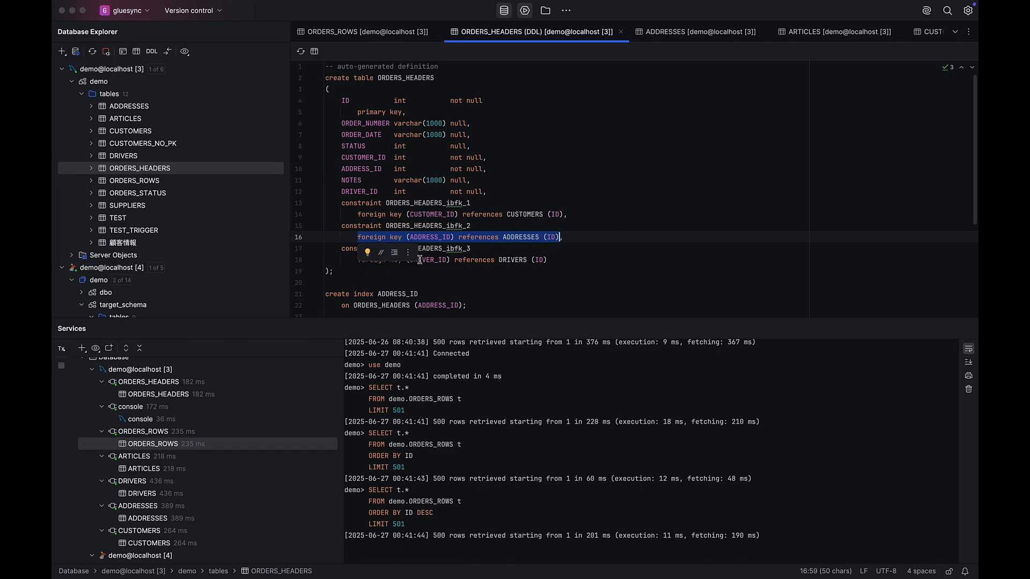
drag(356, 264, 550, 262)
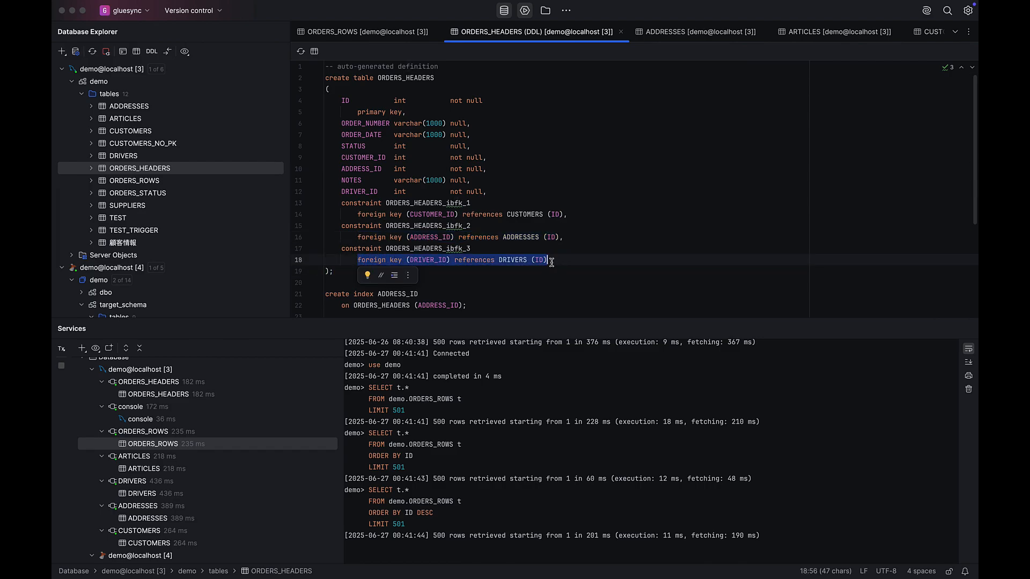
click(520, 283)
scroll(520, 284, down, 3)
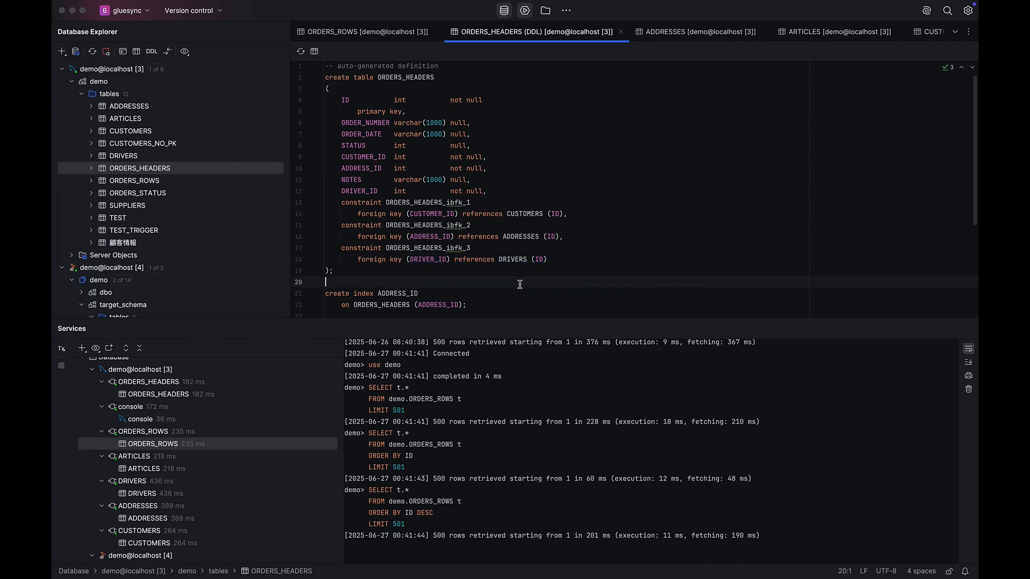
scroll(520, 285, down, 3)
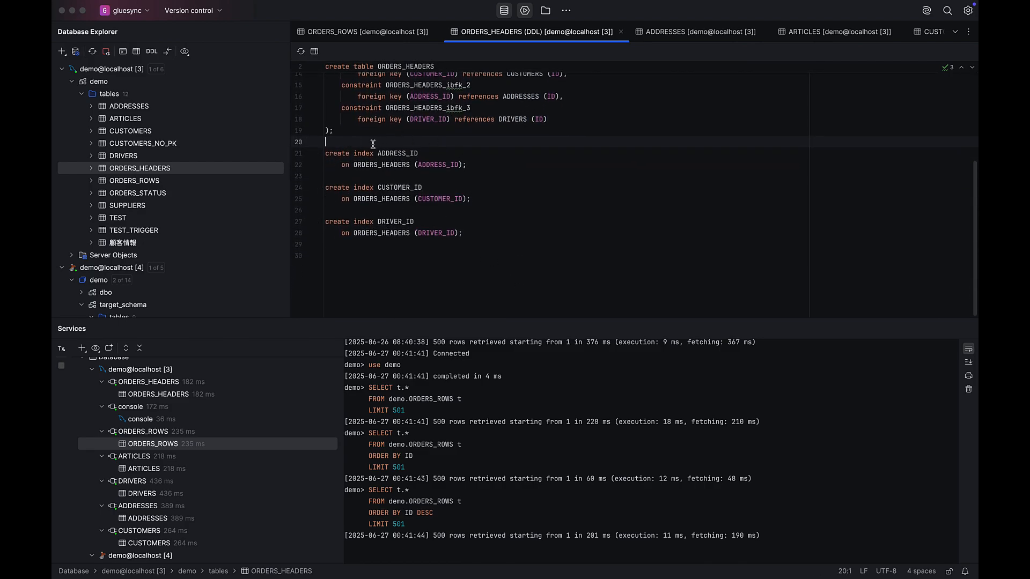
click(621, 32)
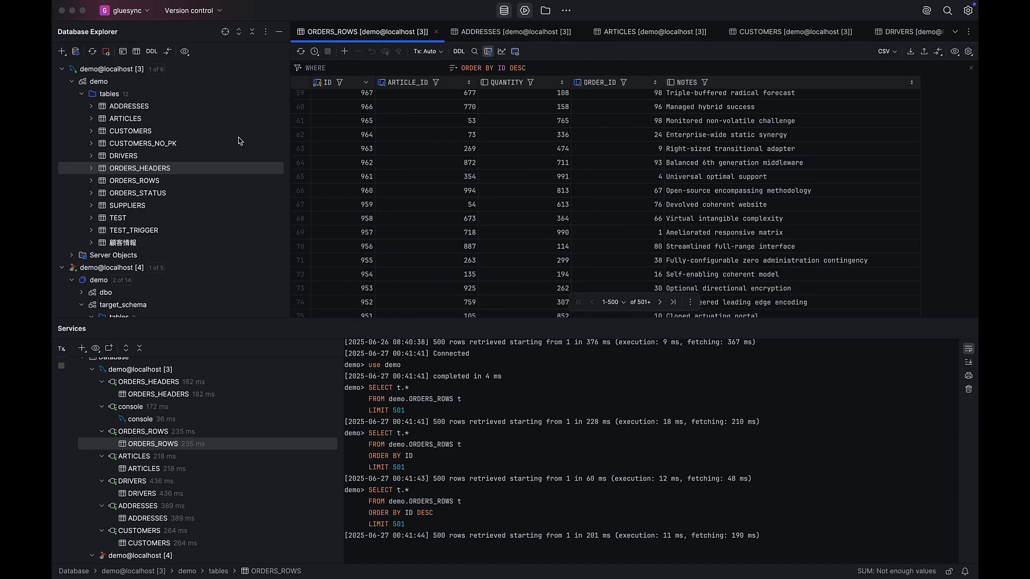
Examine the ARTICLE_ID and ORDER_ID foreign keys in the DDL of the demo schema's ORDERS_ROWS table, and close the definition.
click(149, 184)
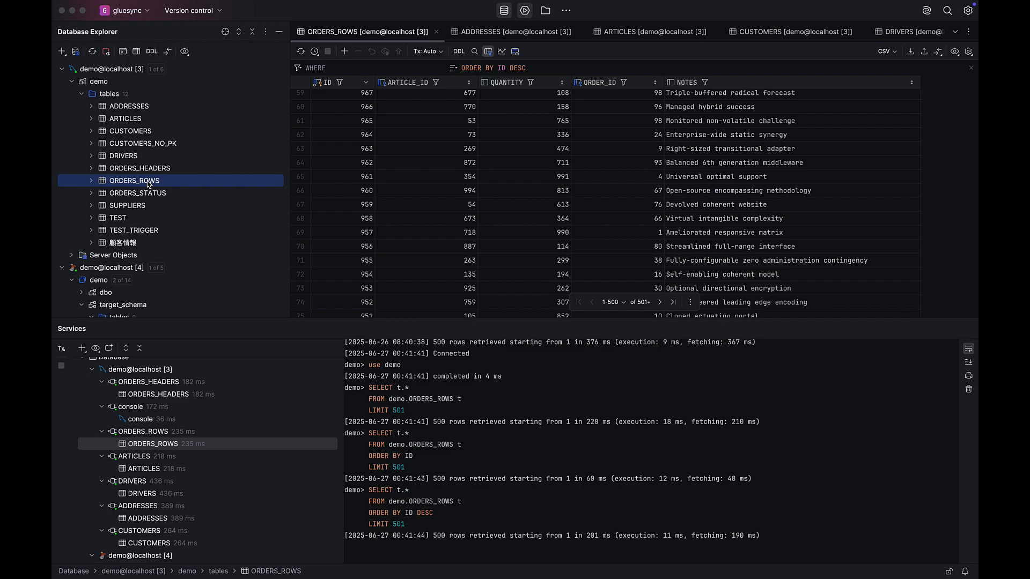
click(152, 51)
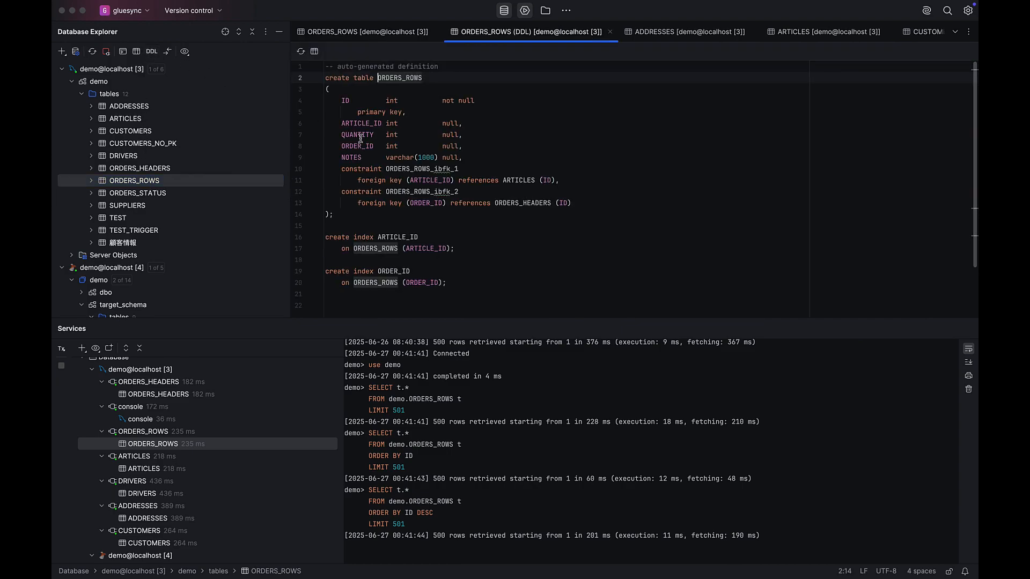
drag(357, 180, 557, 181)
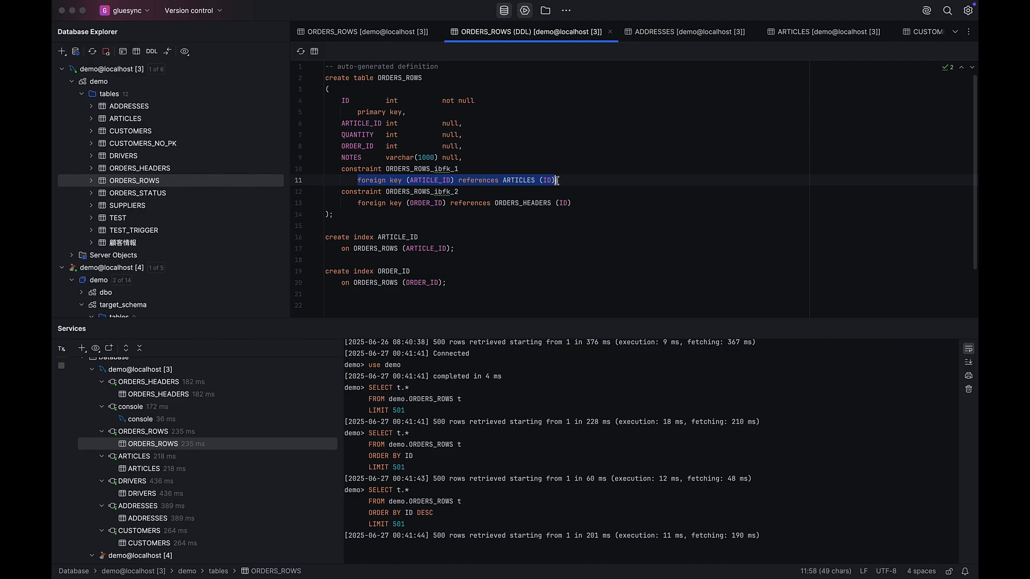
drag(358, 204, 572, 204)
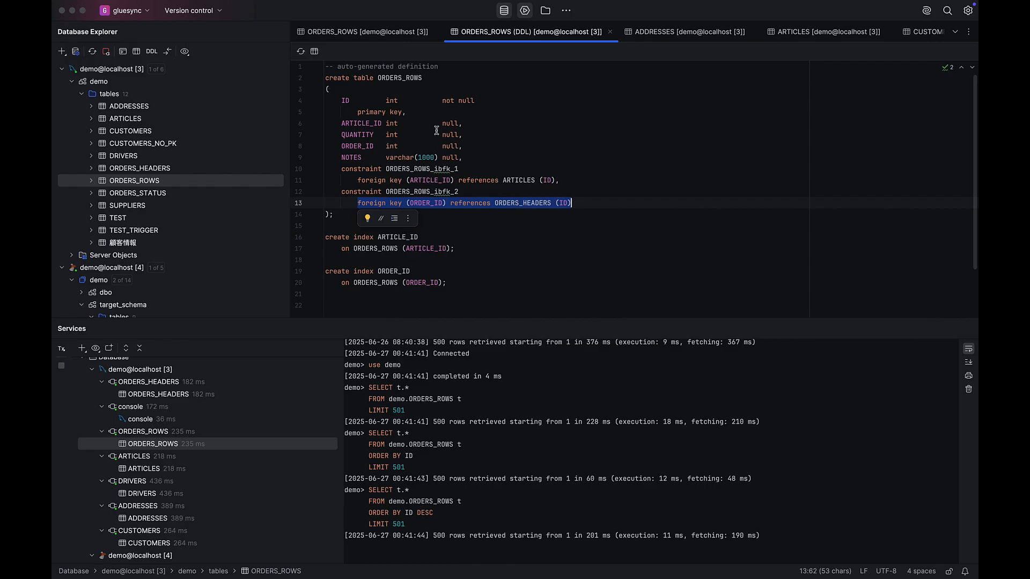
click(610, 32)
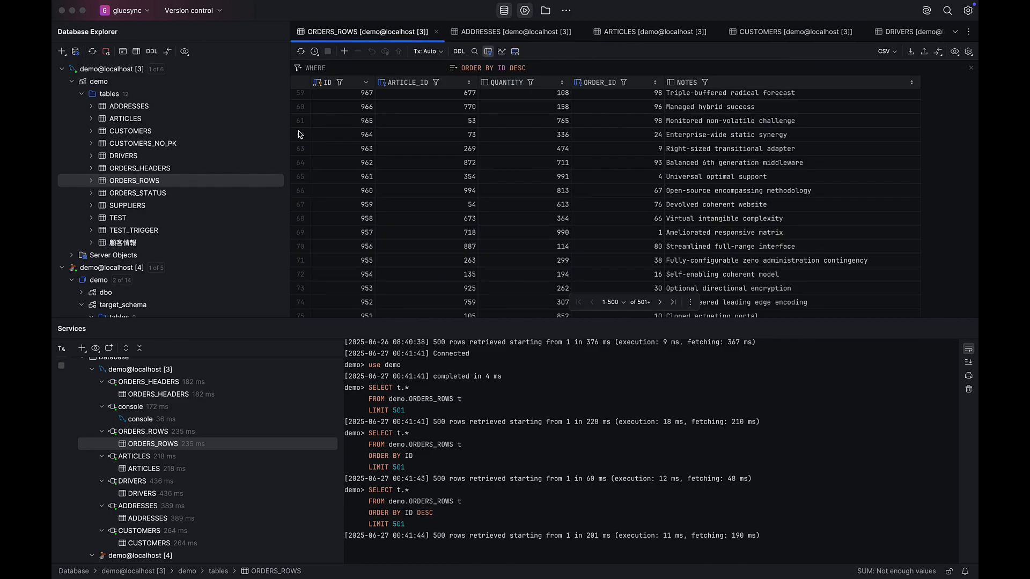
View the data of the ADDRESSES, ARTICLES and CUSTOMERS tables in target_schema.
scroll(171, 214, down, 5)
scroll(172, 215, down, 1)
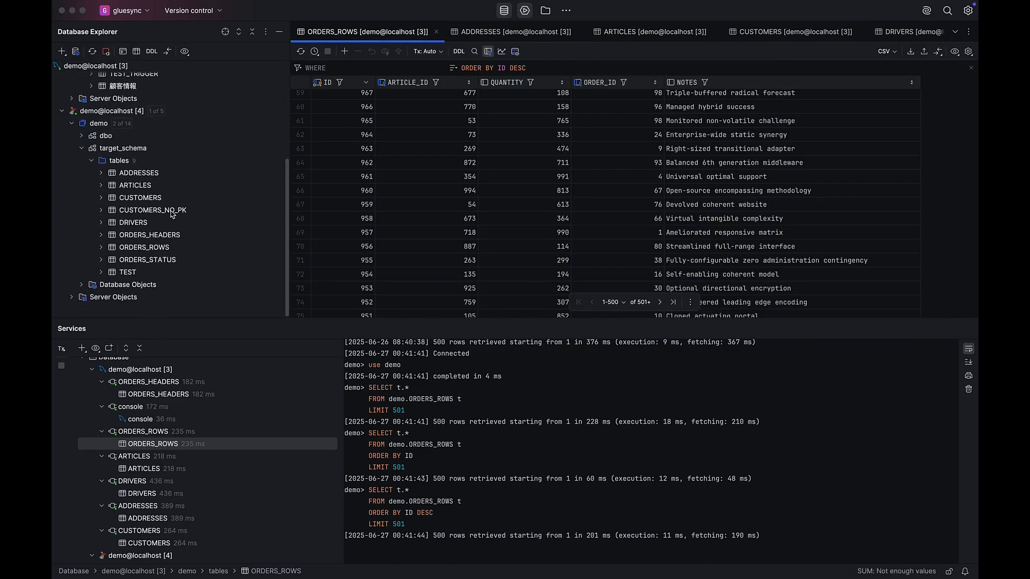
double_click(113, 177)
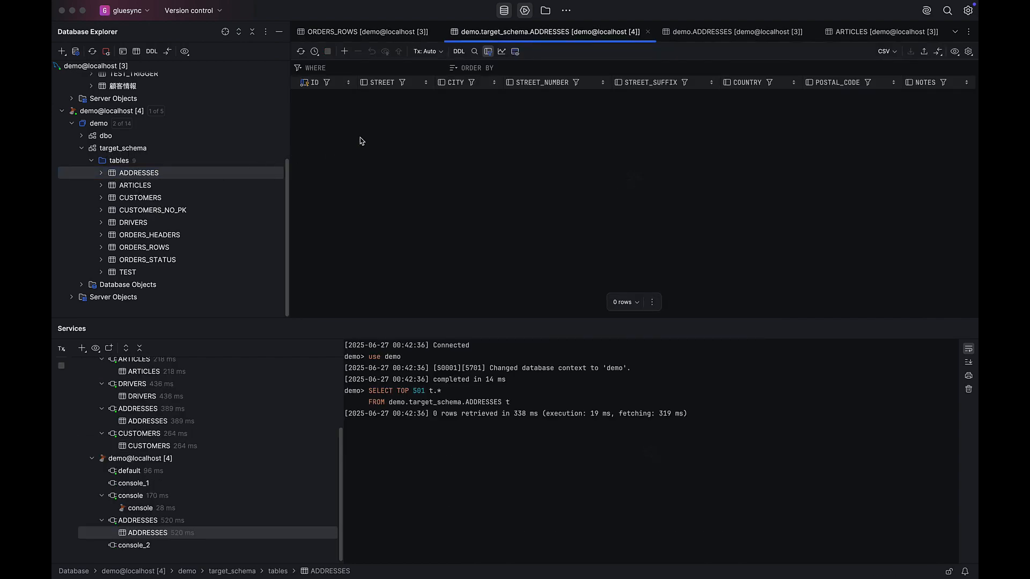
double_click(135, 186)
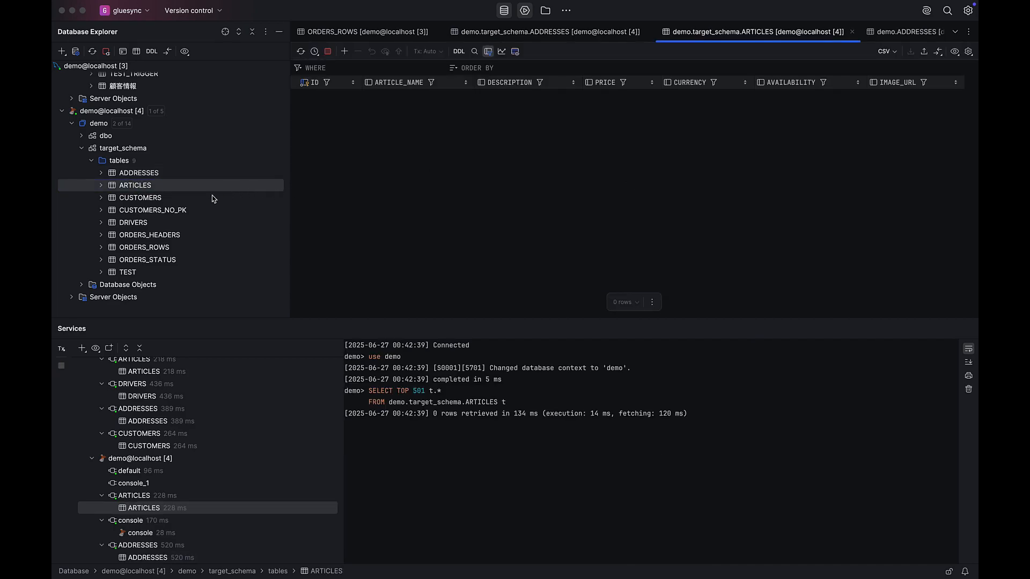
double_click(155, 201)
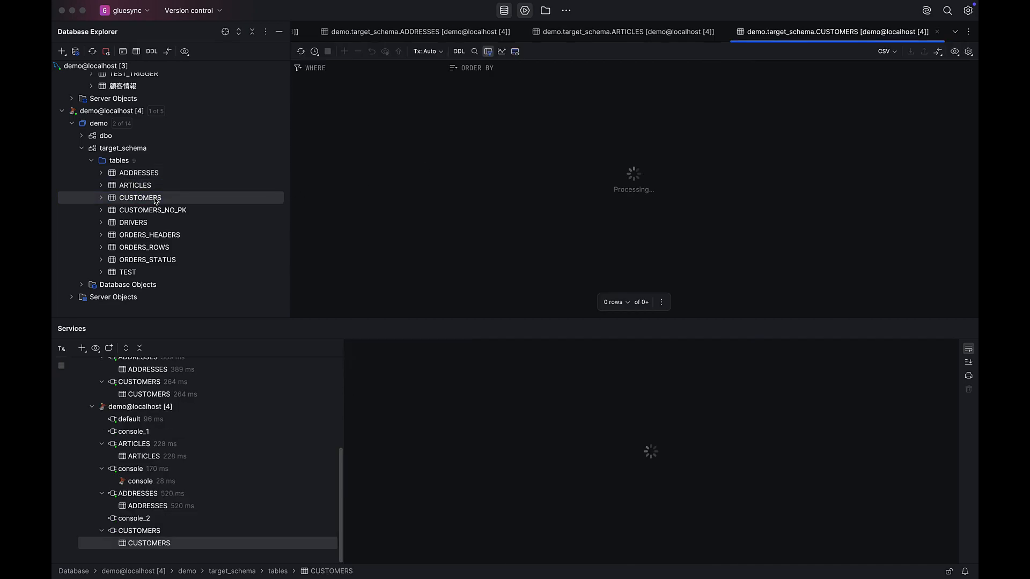
View the data of the DRIVERS, ORDERS_HEADERS and ORDERS_ROWS tables in target_schema.
click(142, 226)
double_click(142, 226)
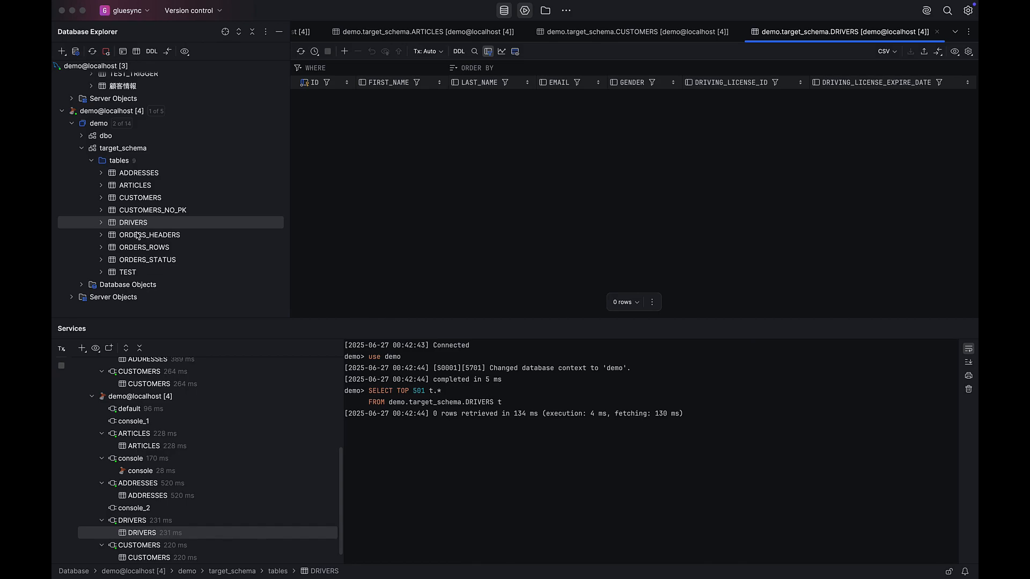
click(136, 238)
double_click(136, 238)
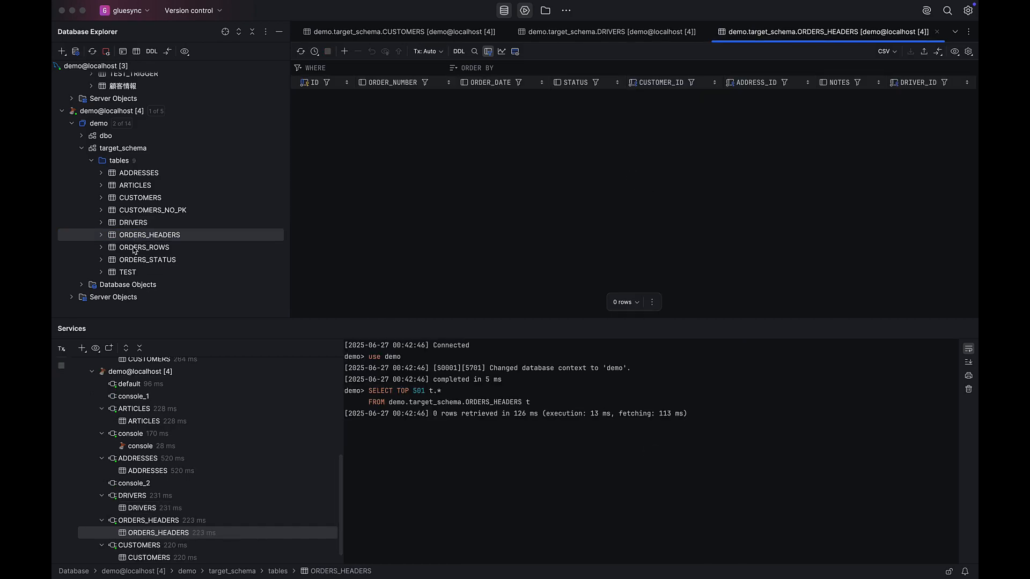
click(134, 251)
double_click(134, 251)
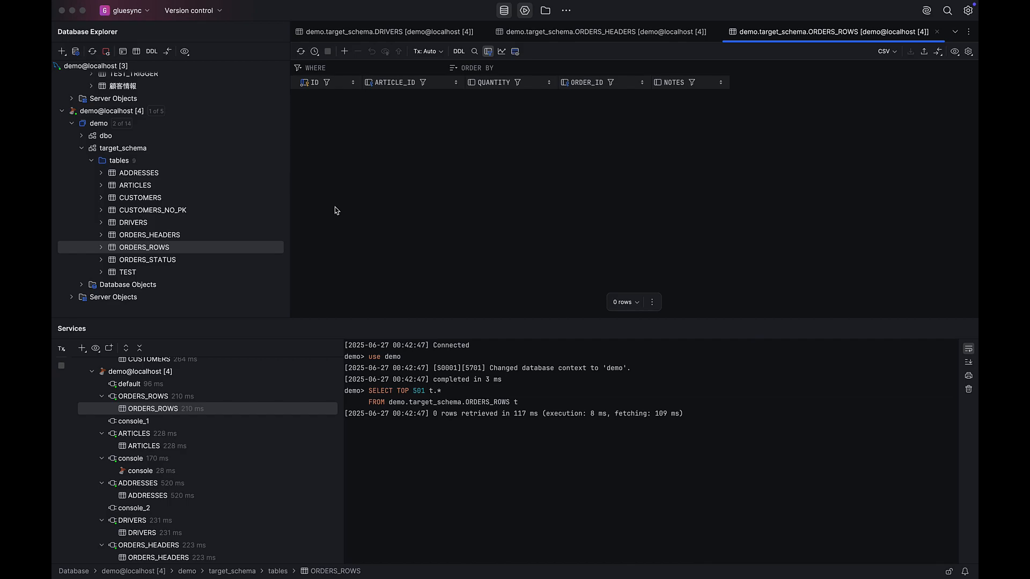
Switch to Gluesync and start the test entity in CDC mode with an initial snapshot and the UPSERT option.
key(ctrl+Left)
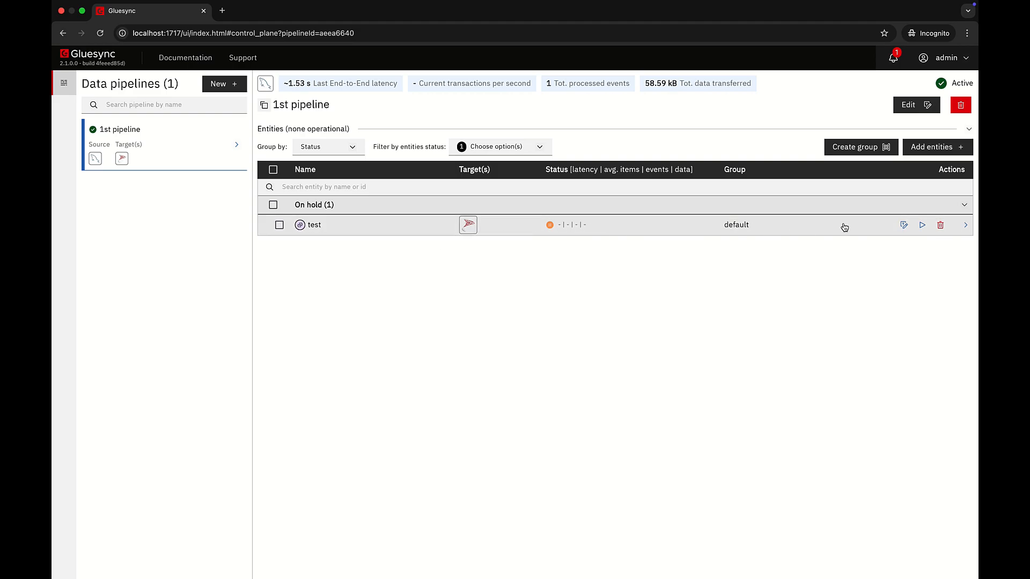
click(923, 226)
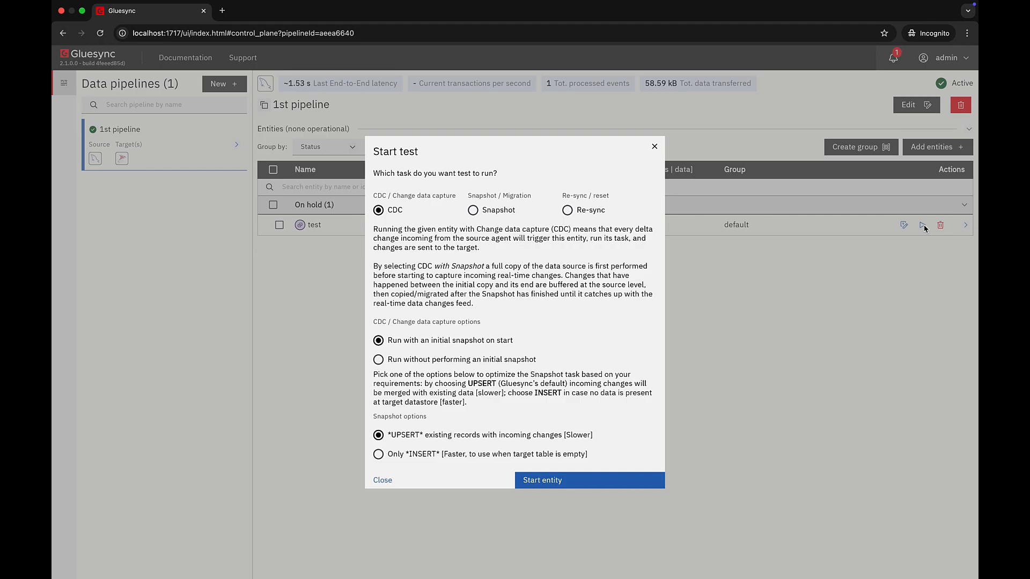
click(578, 481)
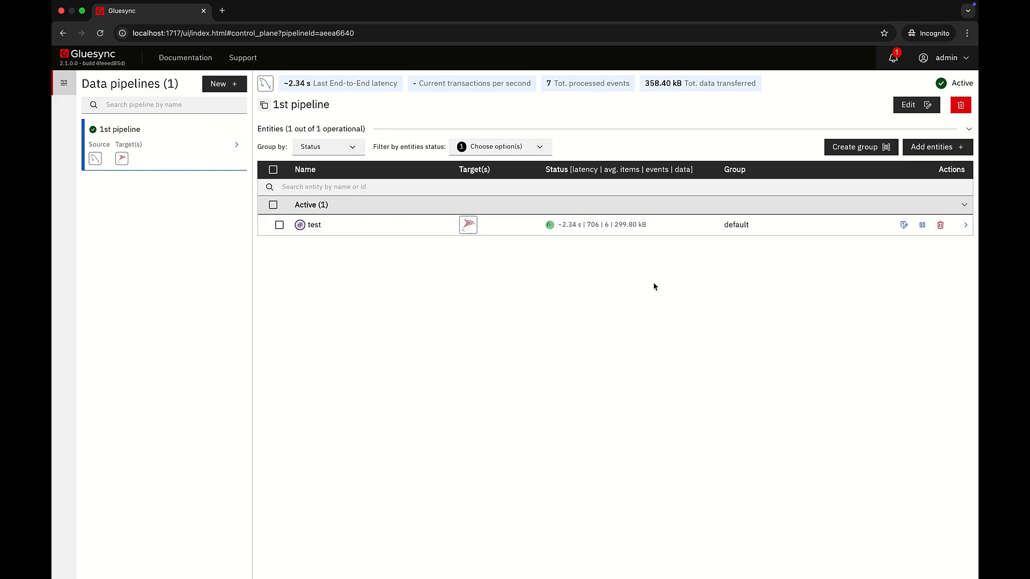
Switch to DataGrip and view target_schema's ADDRESSES and ARTICLES tables, each sorted by ID in descending order.
key(ctrl+Right)
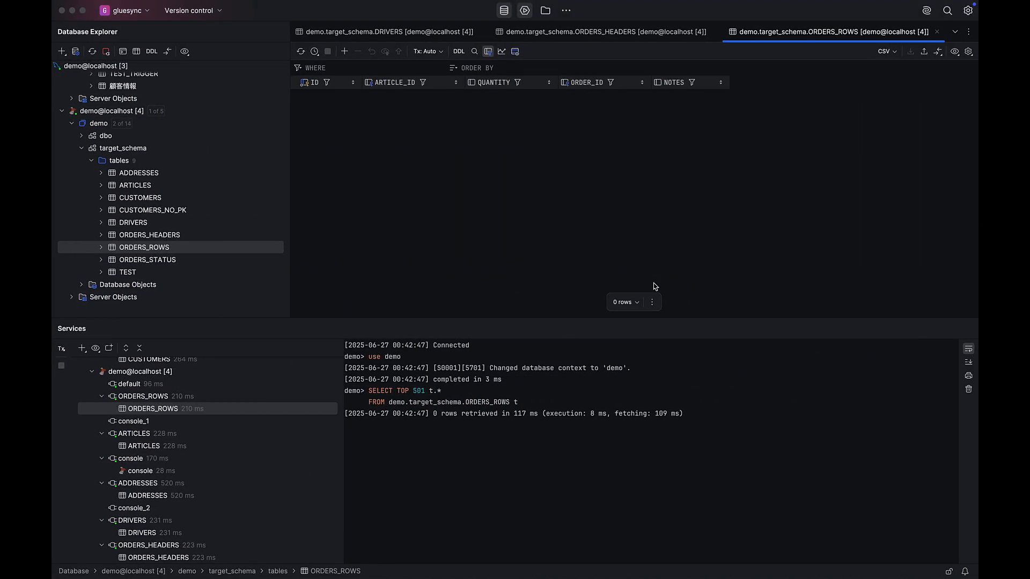
double_click(151, 175)
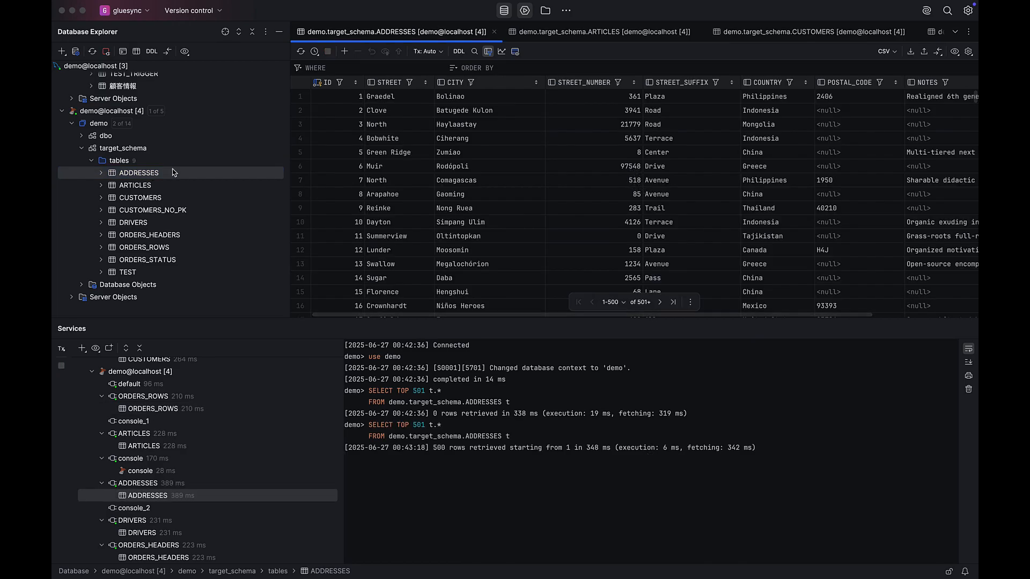
click(358, 85)
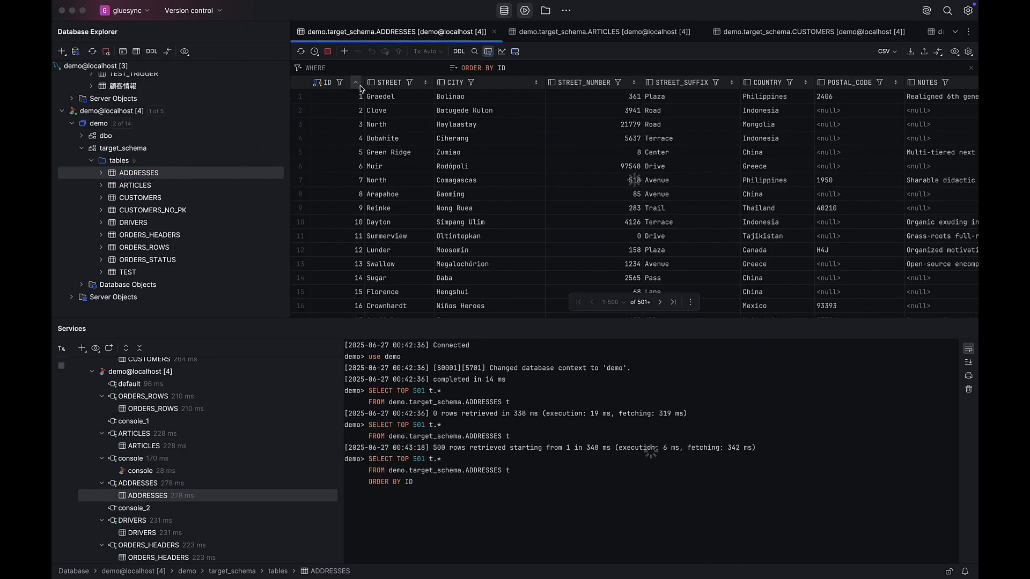
click(358, 85)
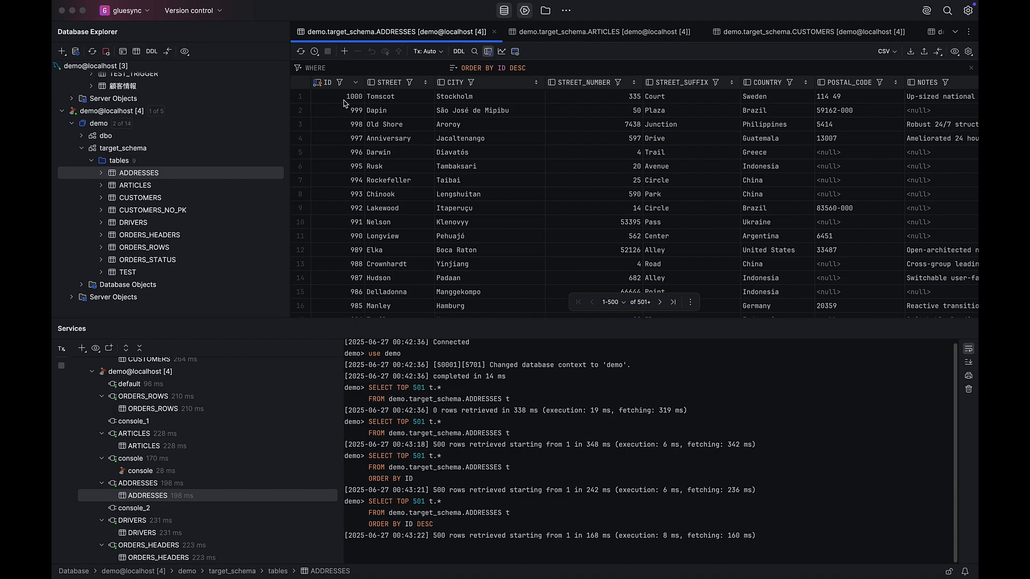
double_click(143, 186)
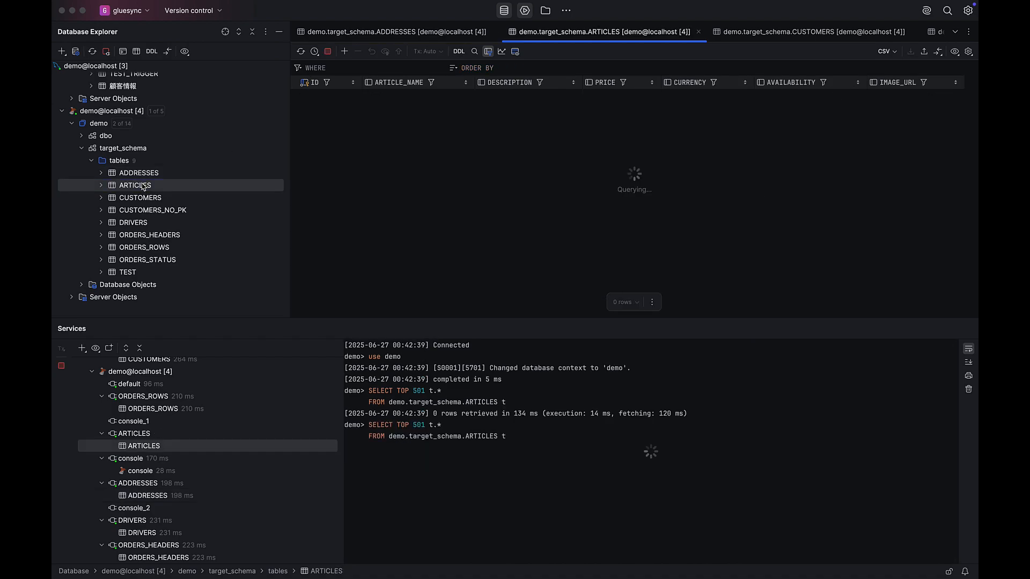
click(357, 83)
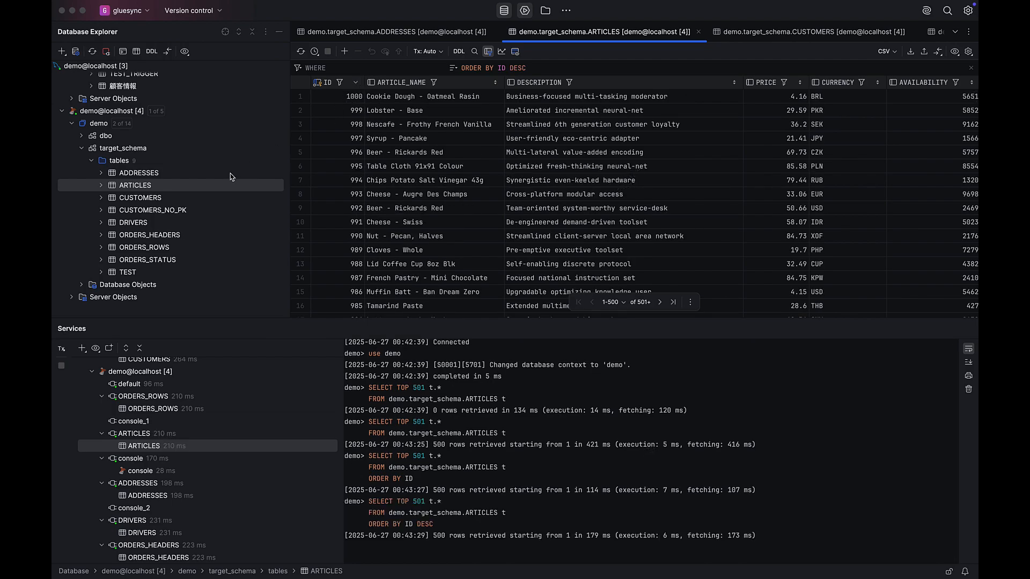
View target_schema's CUSTOMERS and DRIVERS tables, each sorted by ID in descending order.
double_click(140, 198)
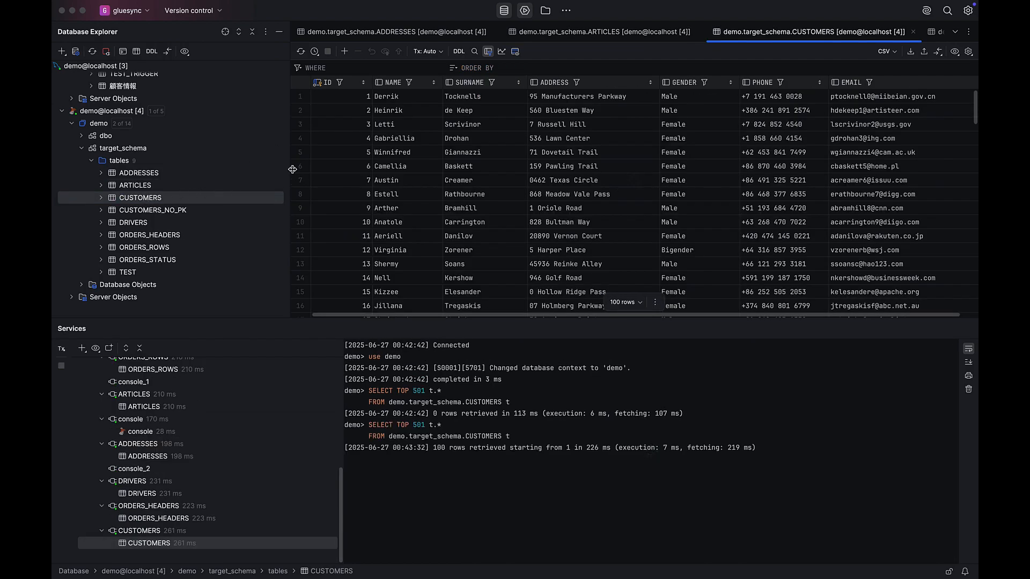
click(364, 84)
click(364, 84)
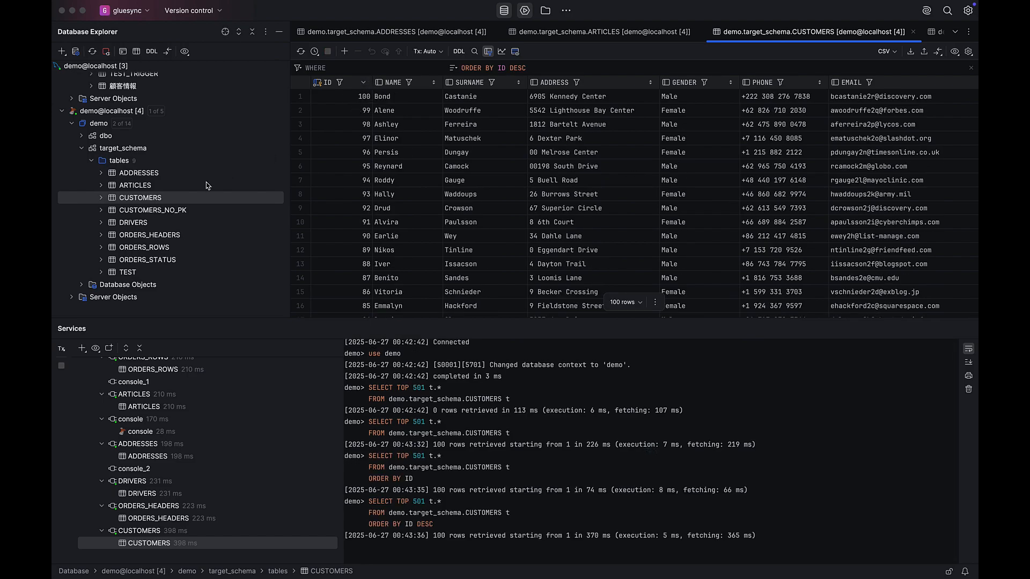
double_click(137, 222)
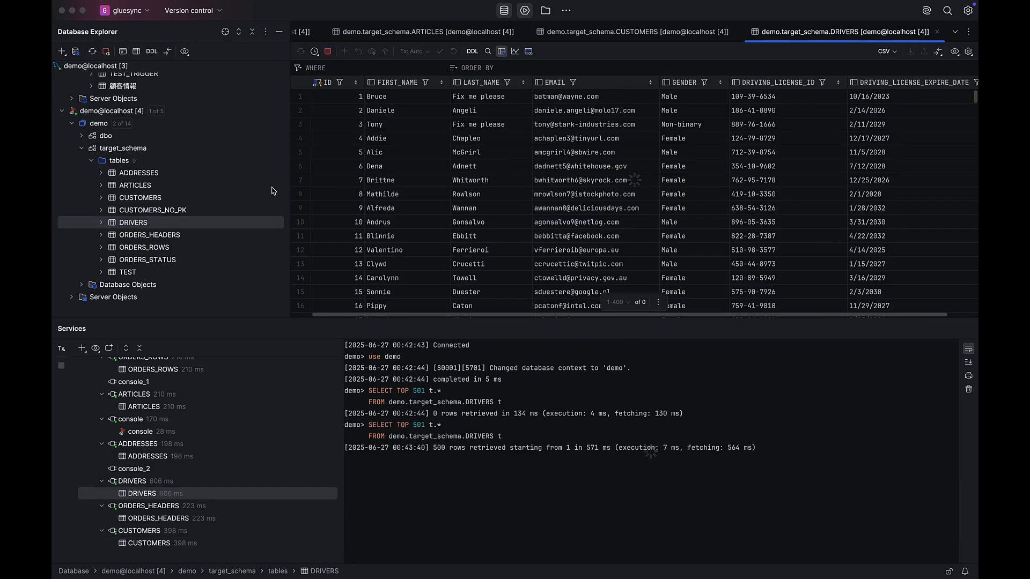
click(357, 84)
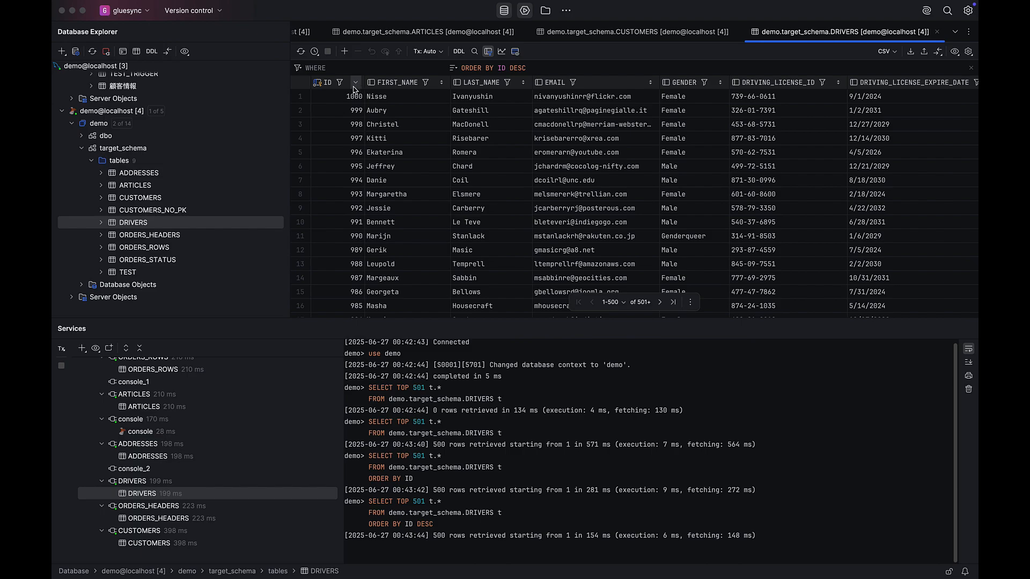
View target_schema's ORDERS_HEADERS and ORDERS_ROWS tables, each sorted by ID in descending order.
double_click(144, 239)
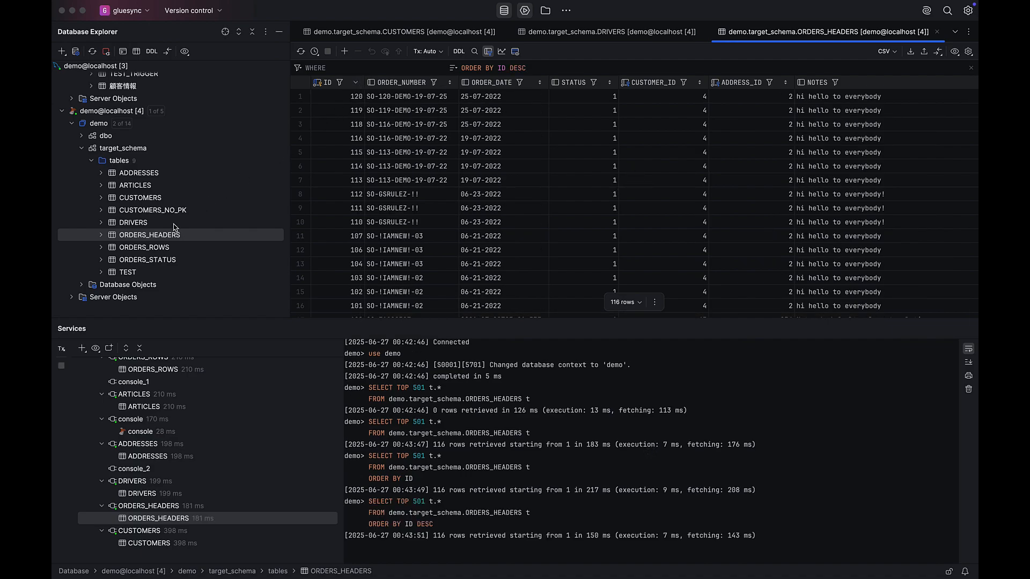
double_click(153, 249)
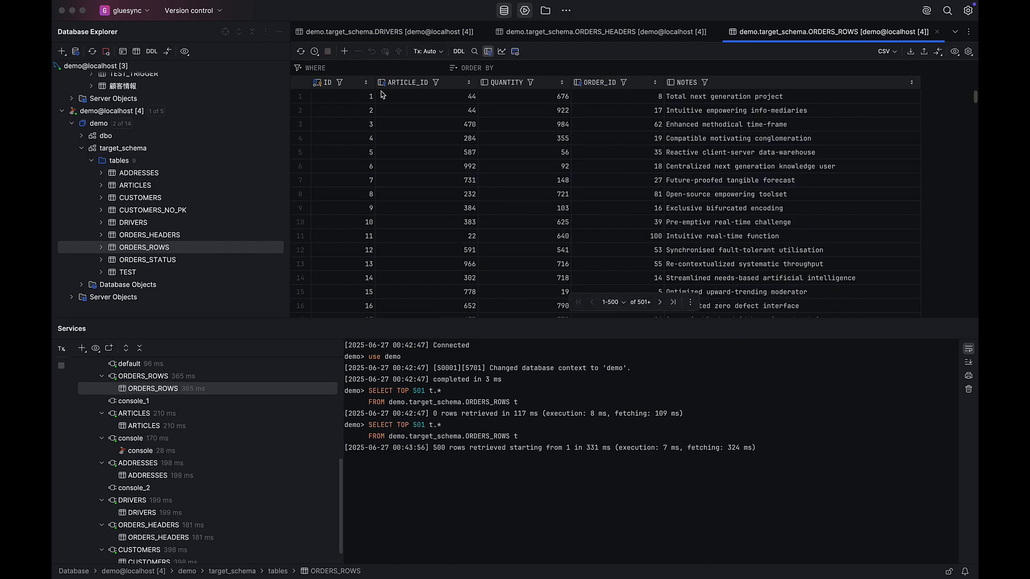
click(368, 82)
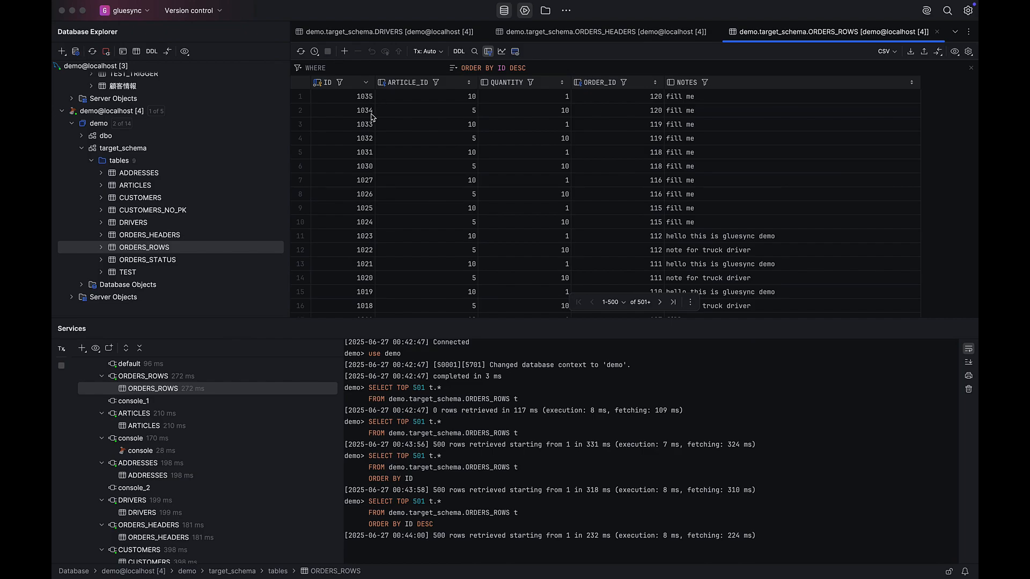
scroll(372, 116, down, 5)
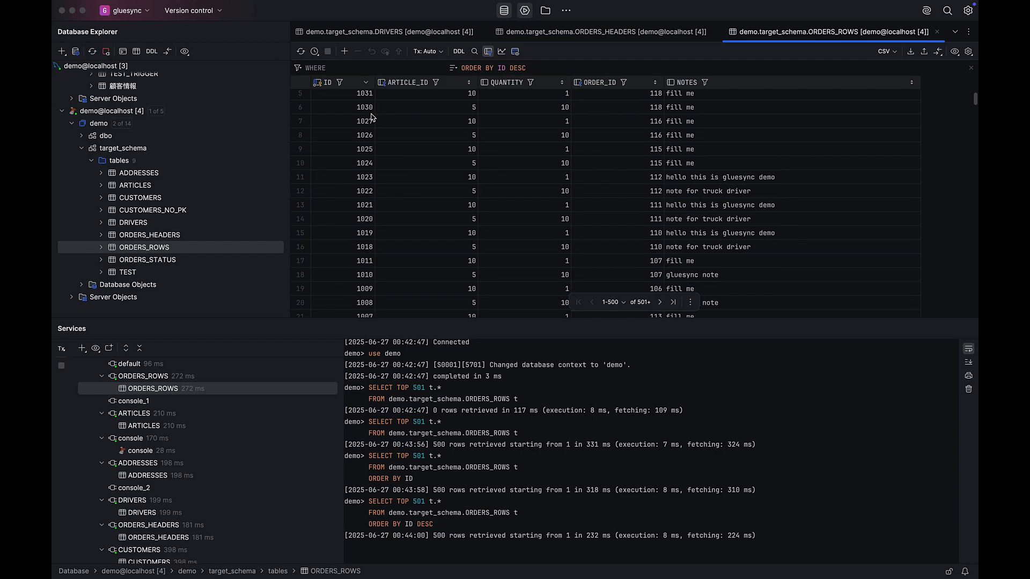
scroll(372, 117, down, 3)
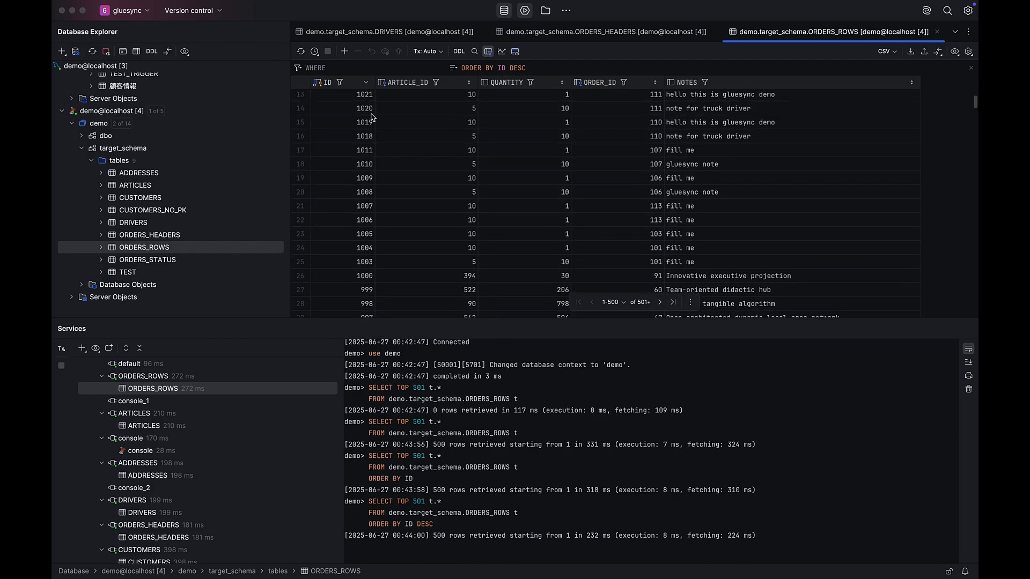
scroll(372, 117, up, 5)
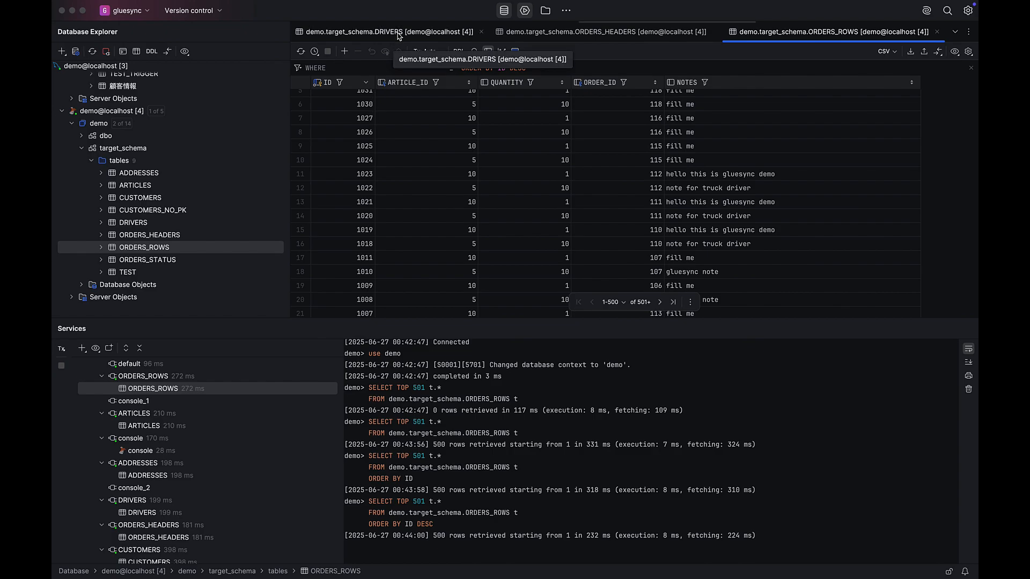
Open the source connection's SQL console and review its order-insertion transaction script from the START TRANSACTION statement.
scroll(398, 36, left, 5)
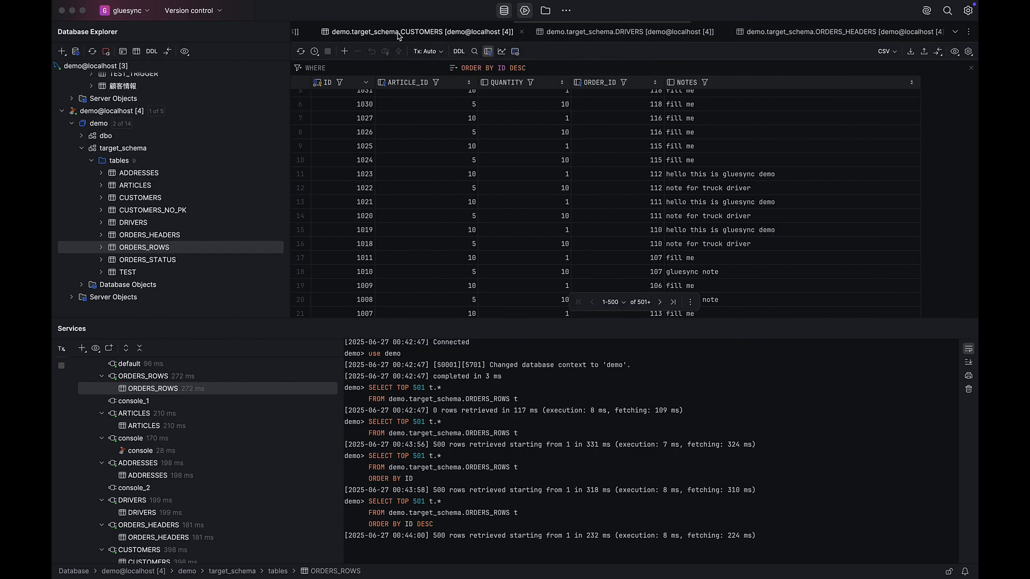
scroll(397, 36, left, 8)
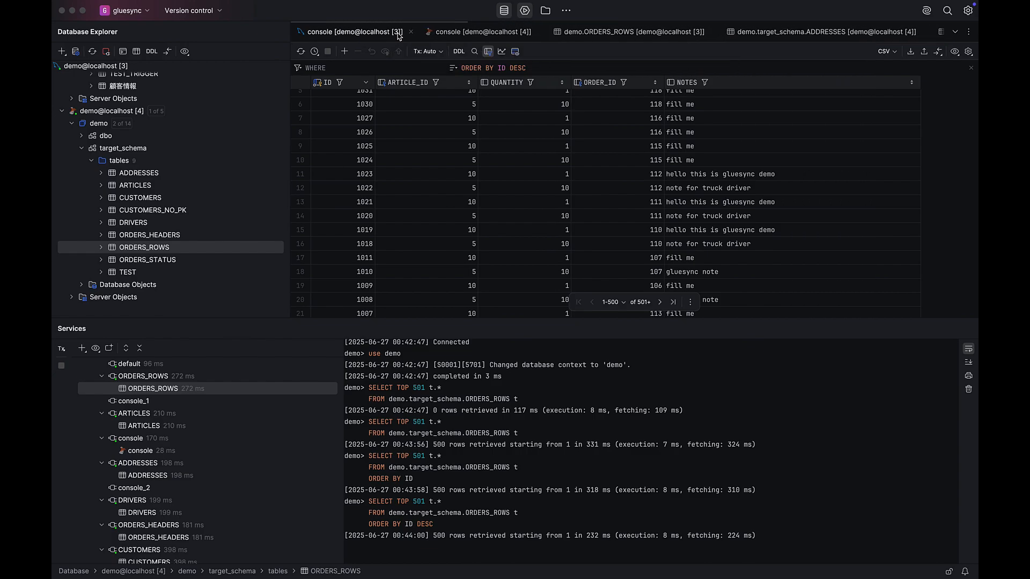
click(366, 33)
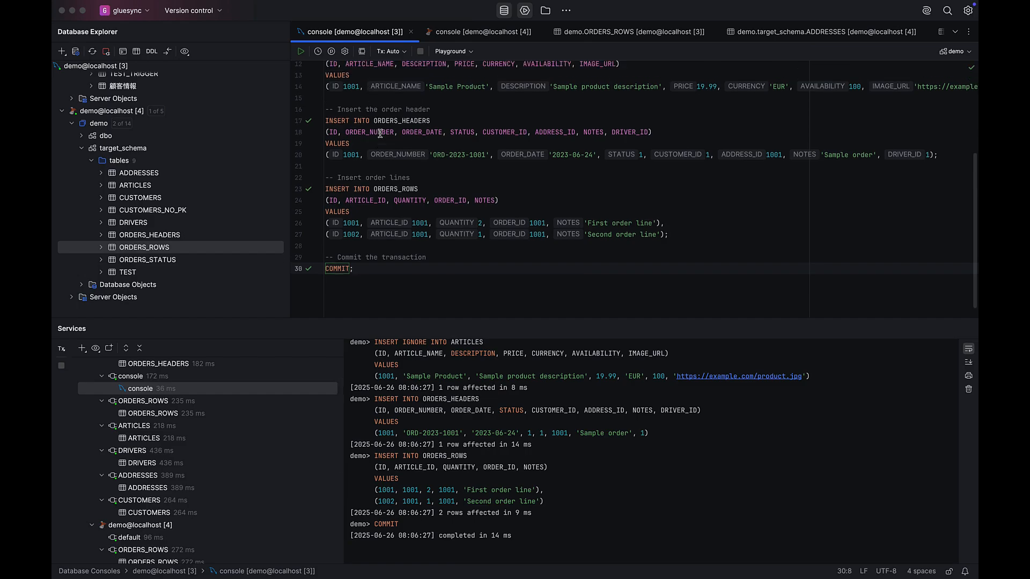
scroll(380, 133, up, 5)
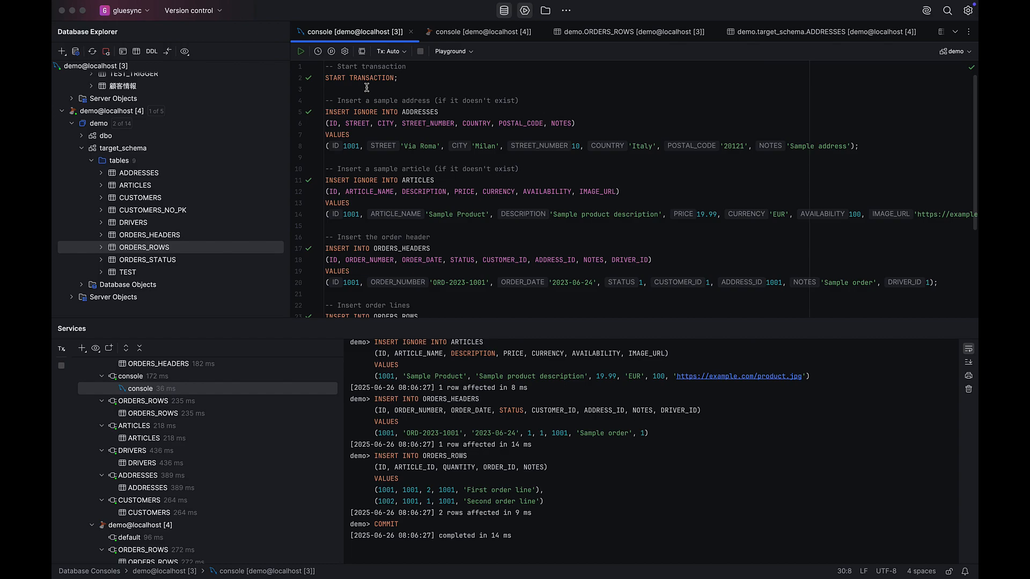
Execute the entire order-insertion transaction script against the source connection.
key(super+a)
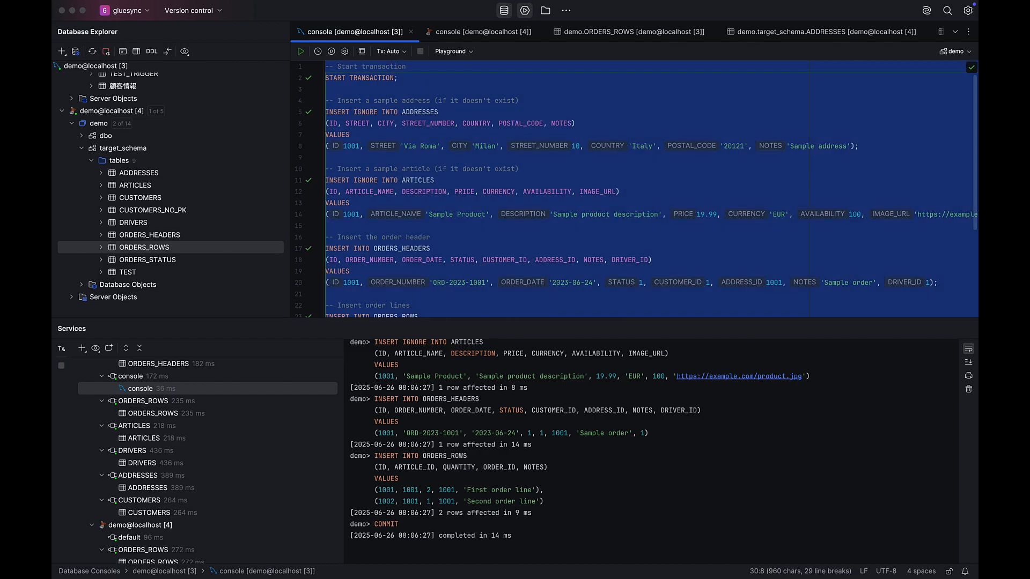
click(302, 56)
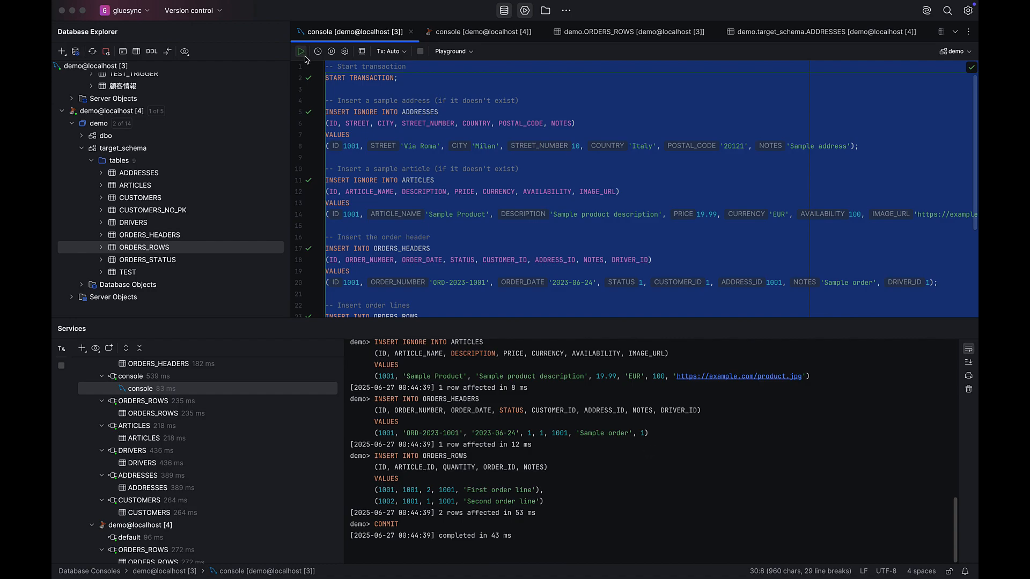
mouse_move(461, 193)
click(459, 117)
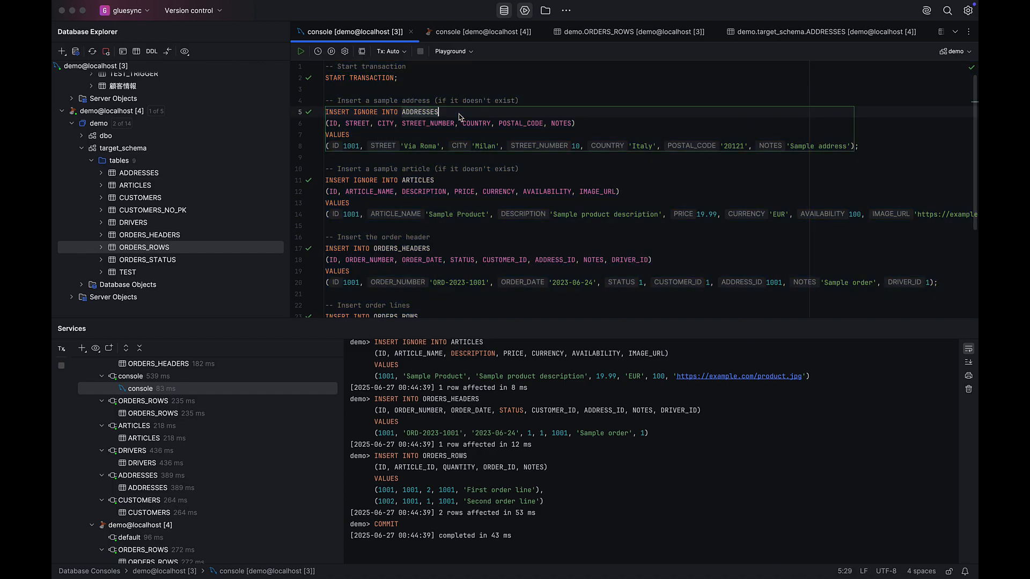
Check target_schema's ADDRESSES, ARTICLES and ORDERS_HEADERS tables for the records inserted by the transaction.
double_click(137, 175)
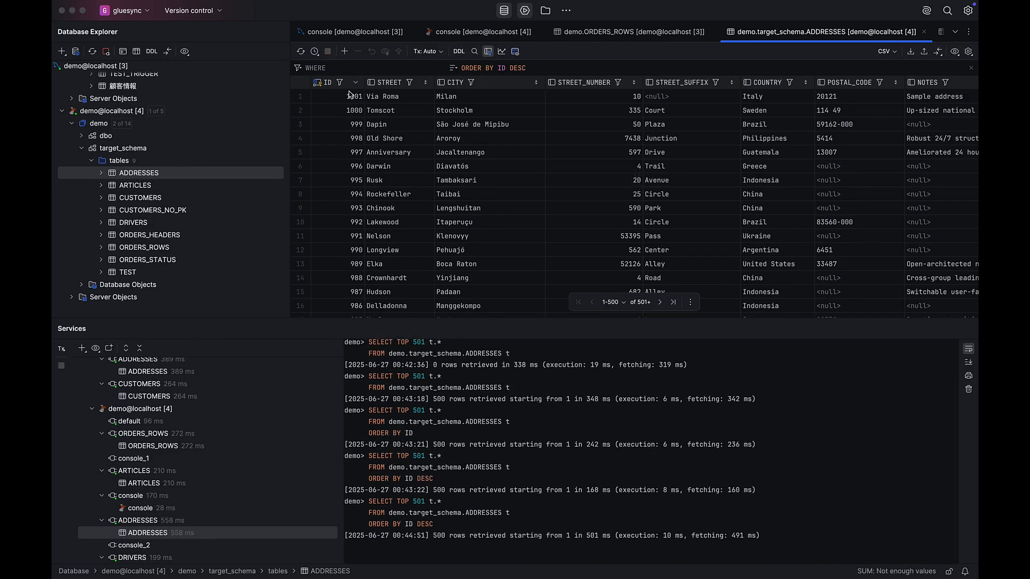
double_click(147, 187)
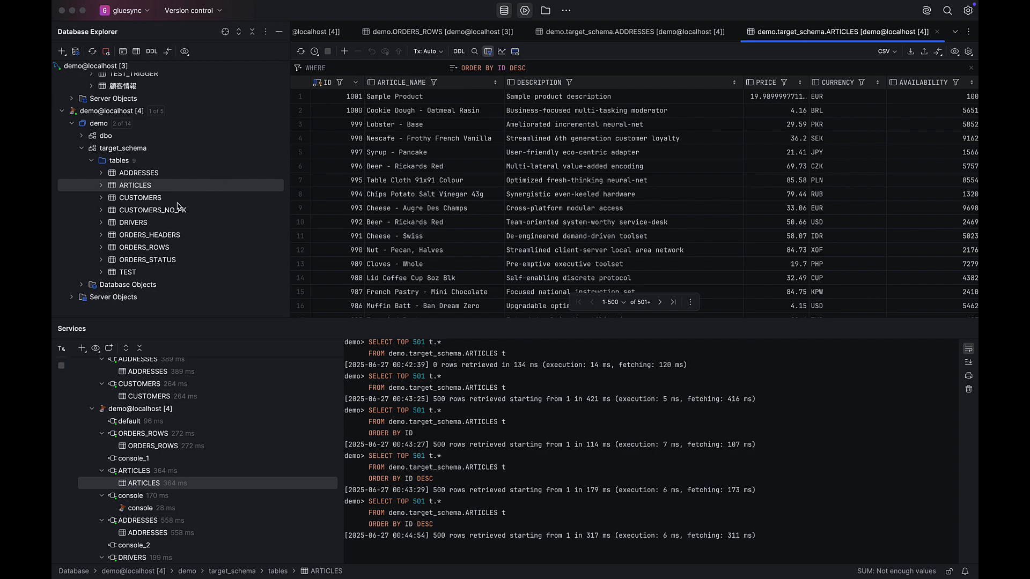
double_click(150, 236)
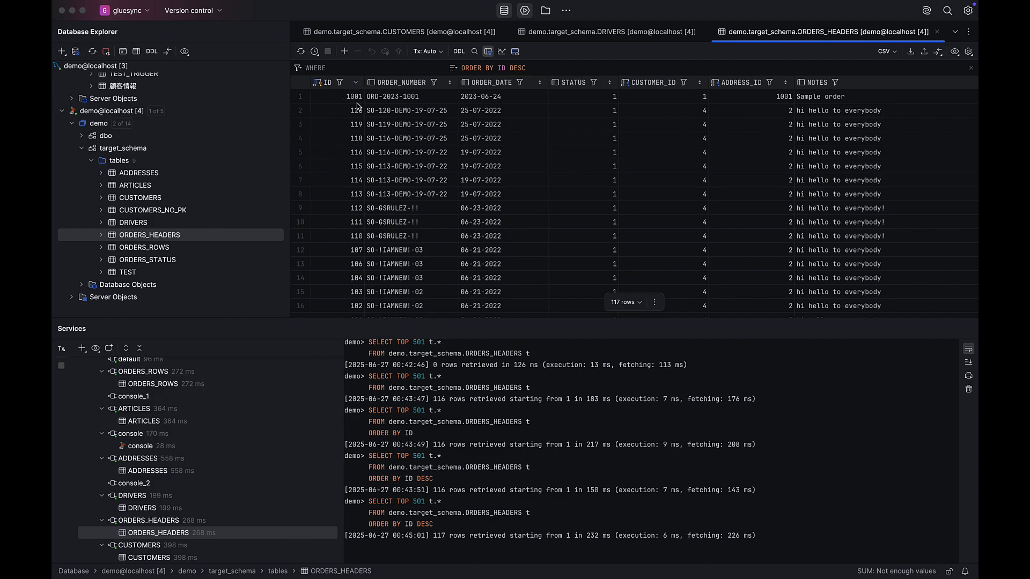
Open target_schema's ORDERS_ROWS table and filter it with the condition id=1001.
double_click(164, 249)
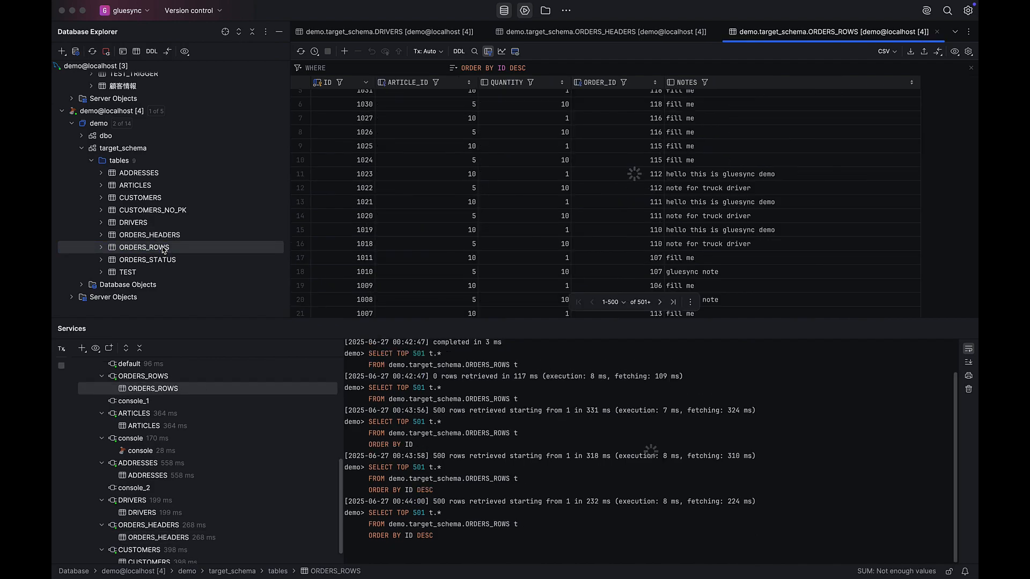
click(349, 67)
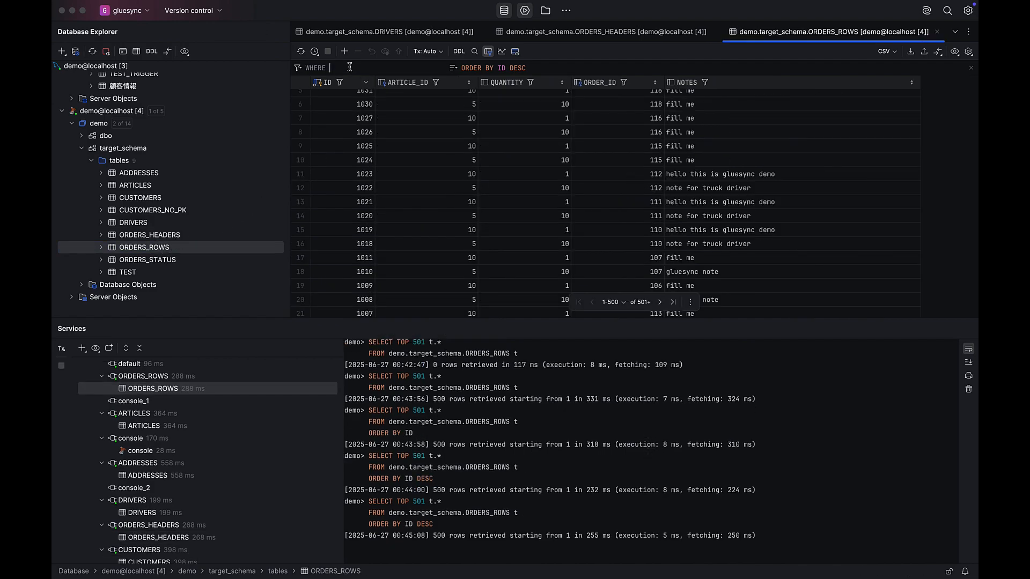
text(id=)
click(300, 52)
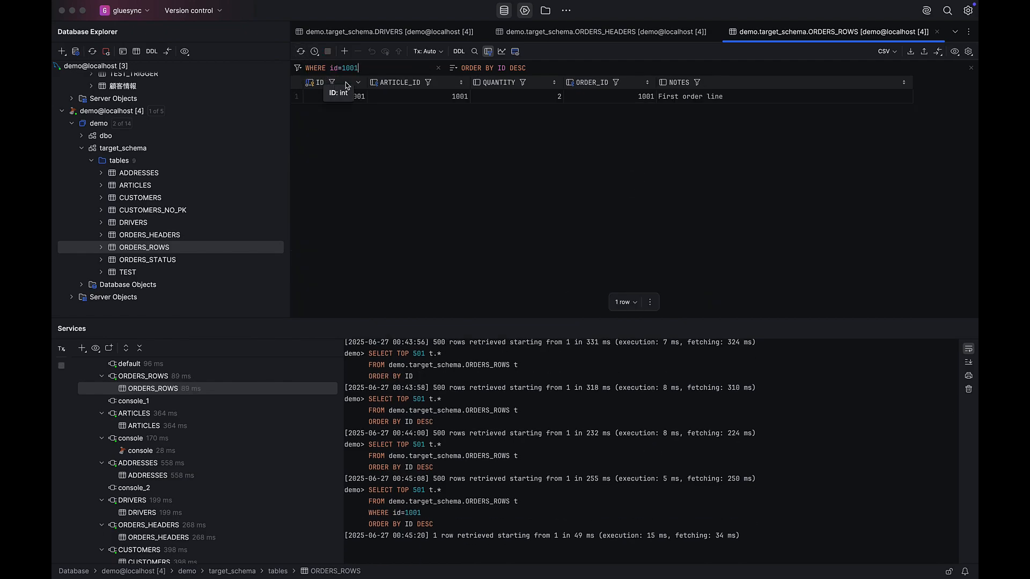
Filter ORDERS_ROWS with the condition id=1002, and return the filter to id=1001.
key(BackSpace)
click(301, 52)
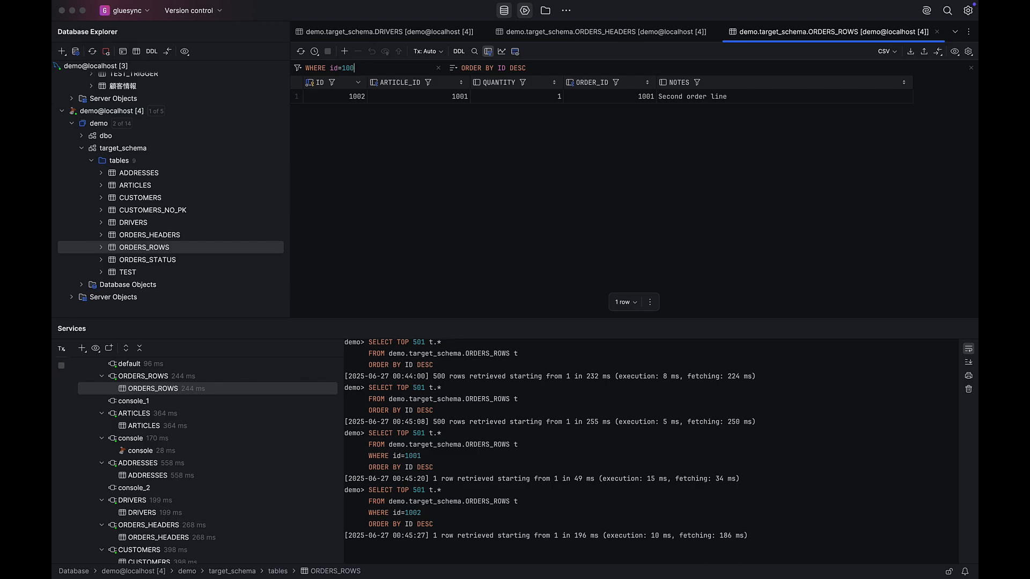
key(BackSpace)
text(1)
click(301, 52)
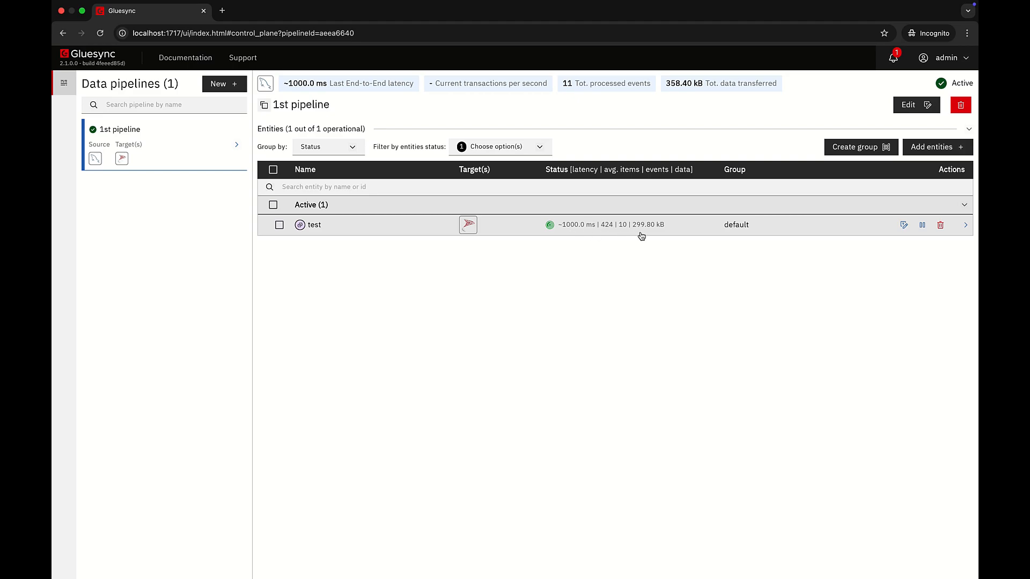
Switch to Gluesync and examine the test entity's performance metrics, field mappings for all six tables, entity settings, working agents and history logs.
click(656, 227)
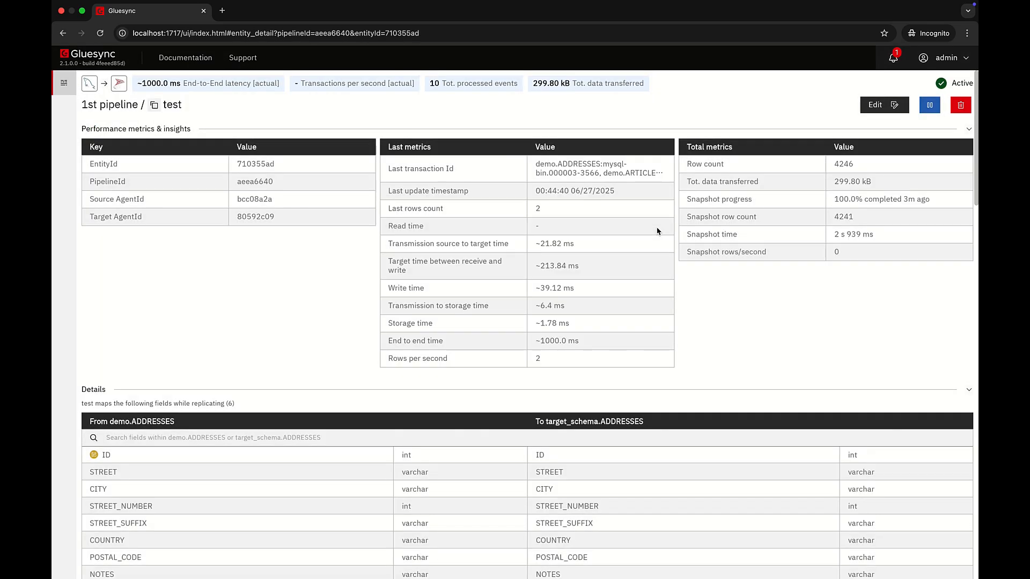
scroll(657, 231, down, 3)
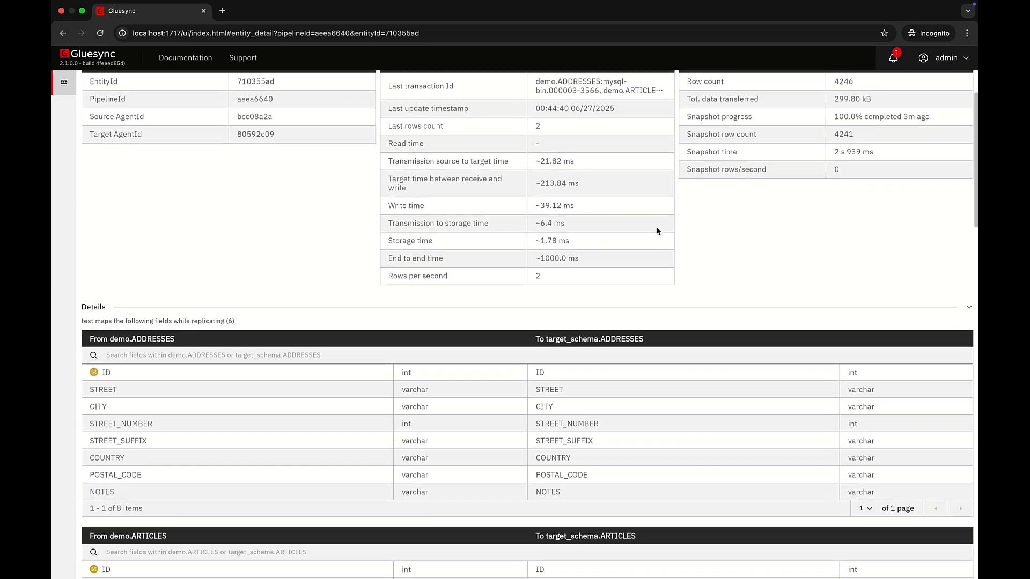
scroll(657, 231, down, 6)
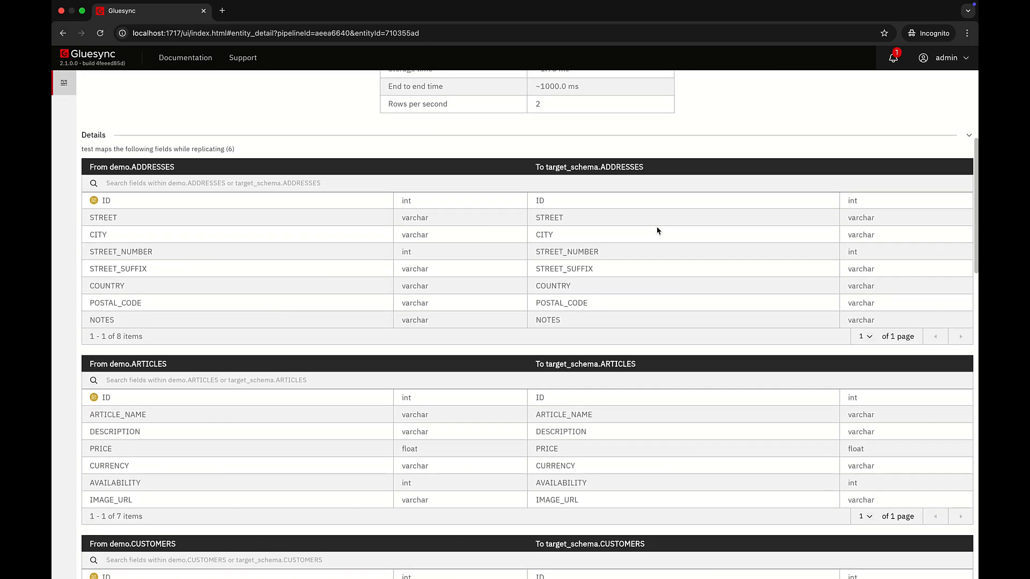
scroll(657, 231, down, 8)
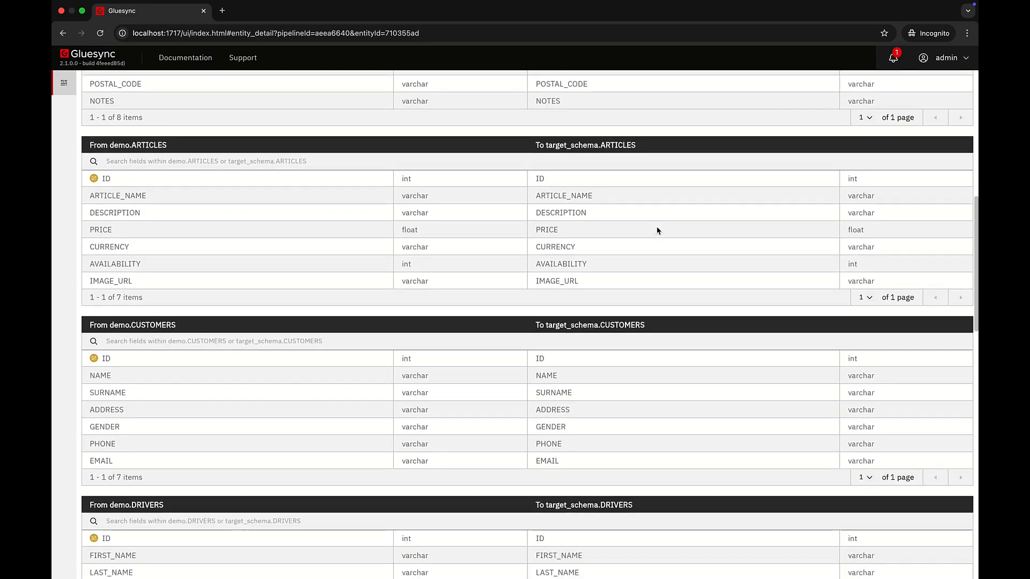
scroll(657, 231, down, 11)
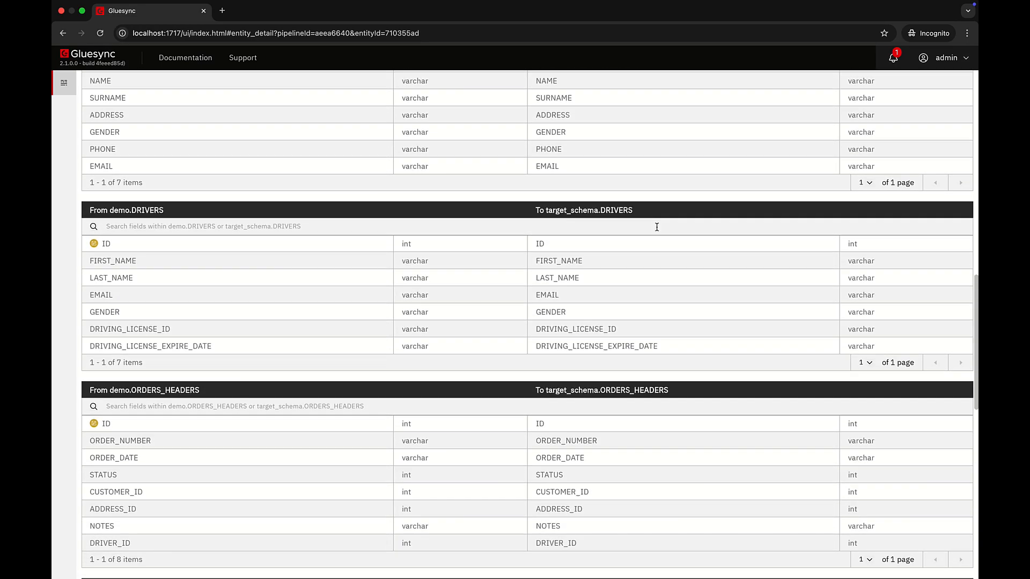
scroll(658, 227, down, 10)
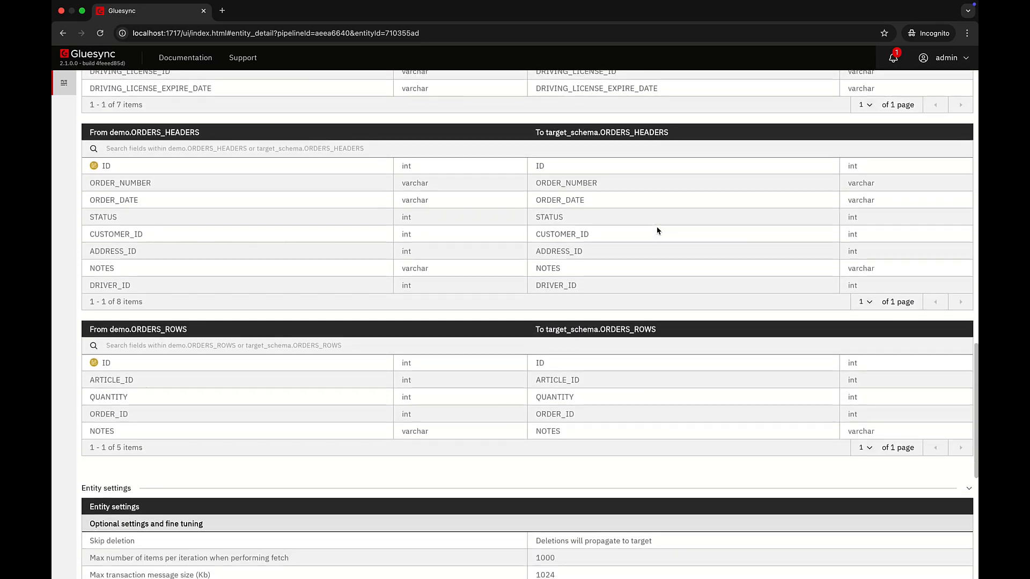
scroll(657, 231, down, 9)
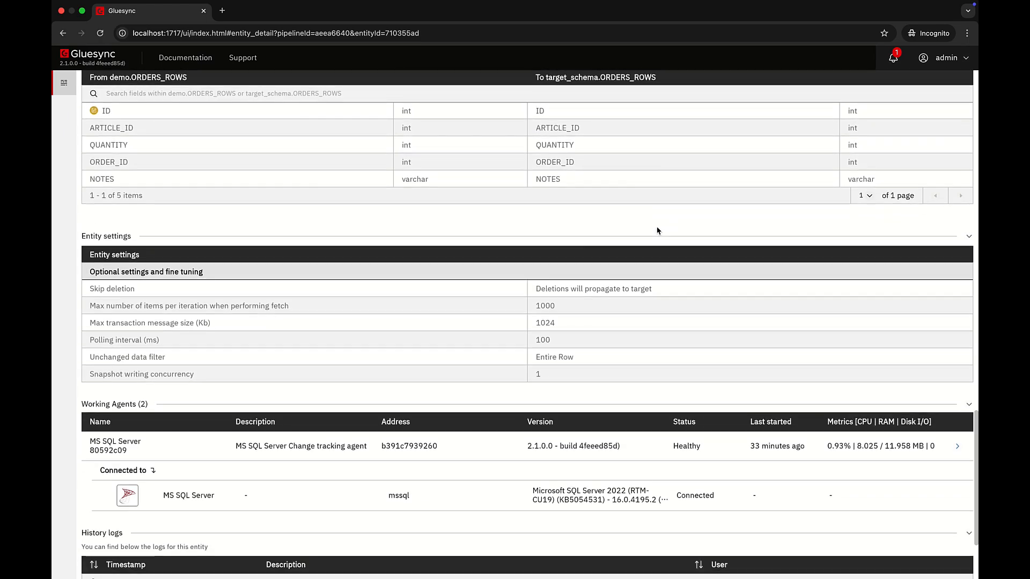
scroll(658, 231, down, 4)
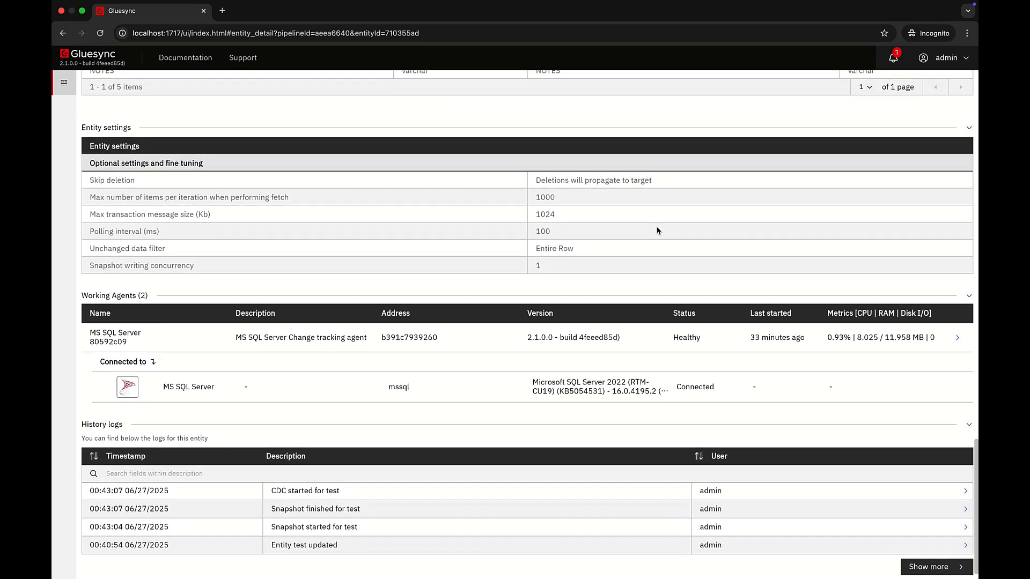
scroll(657, 231, up, 6)
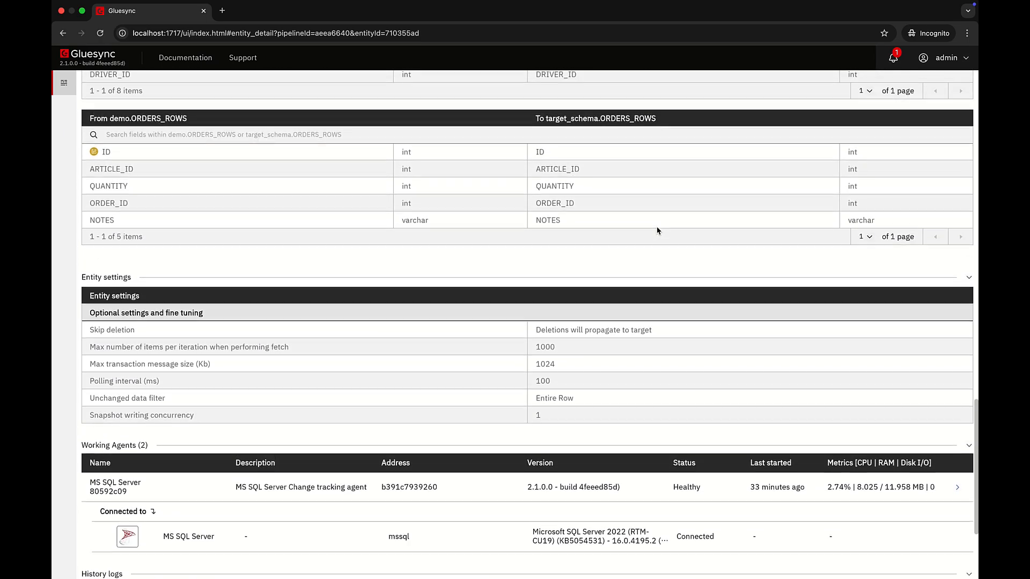
scroll(657, 231, up, 20)
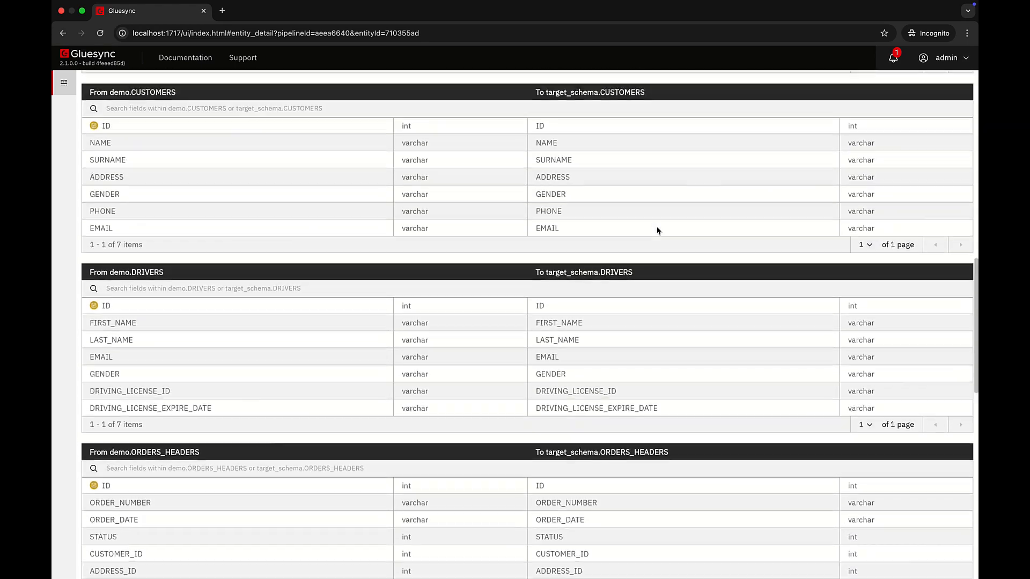
scroll(658, 231, up, 20)
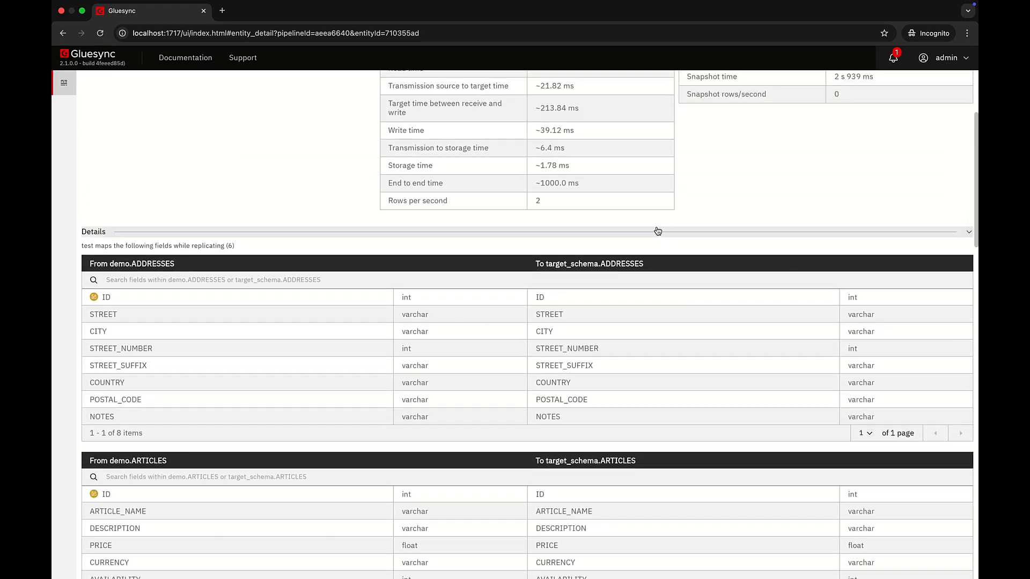
scroll(657, 231, up, 6)
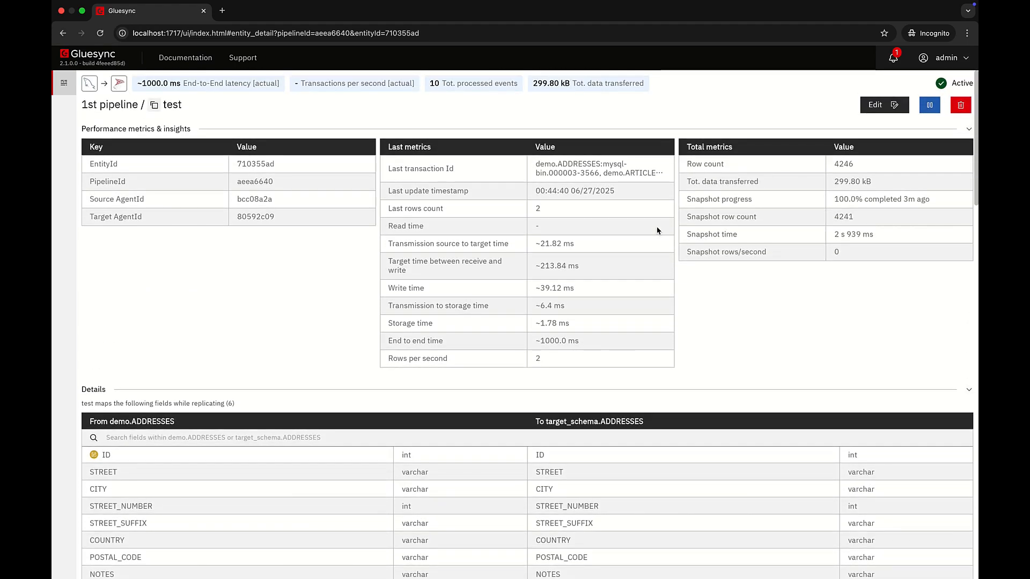